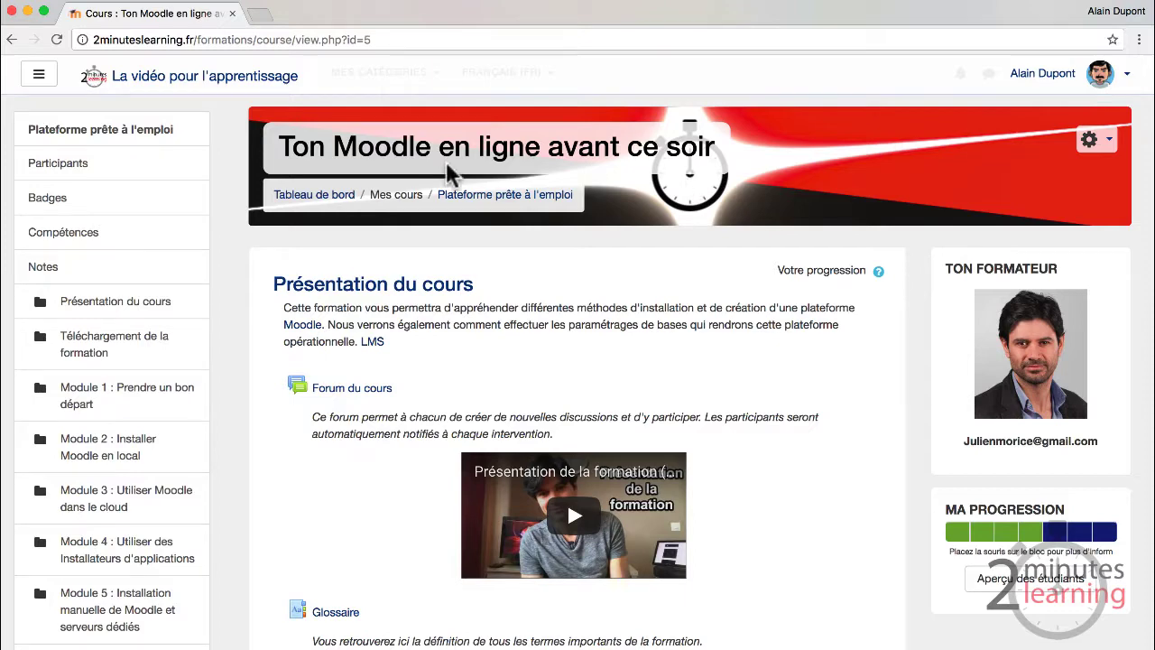
Turn on editing mode for the course
scroll(445, 180, "down", 3)
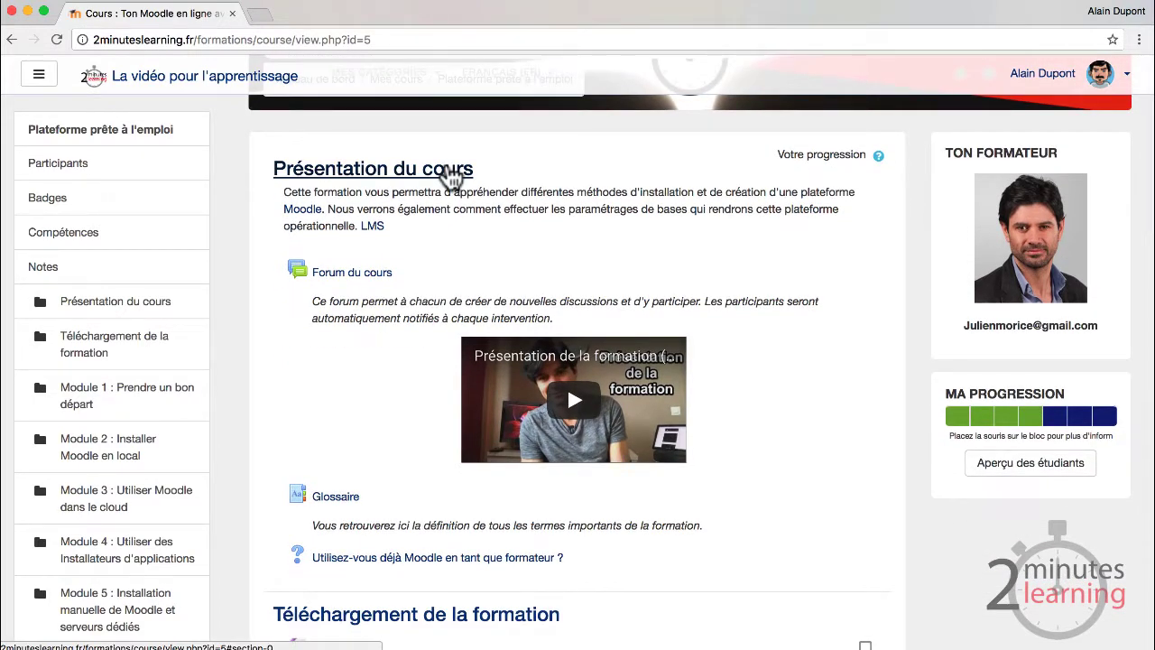
scroll(394, 204, "up", 3)
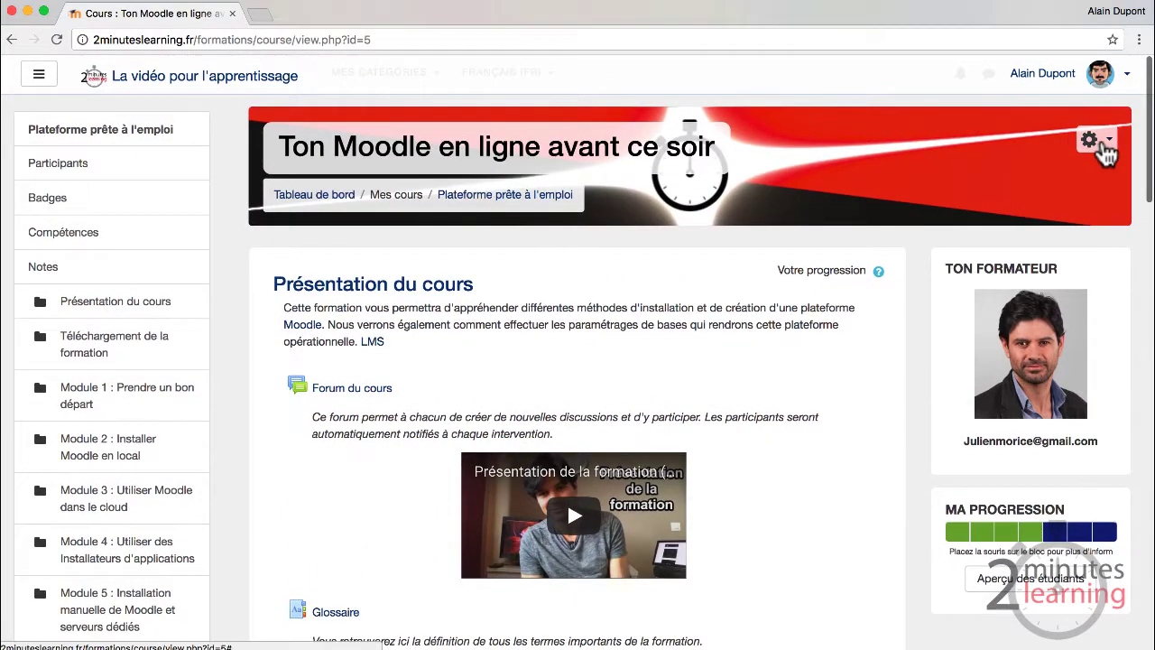
left_click(1099, 143)
left_click(1062, 201)
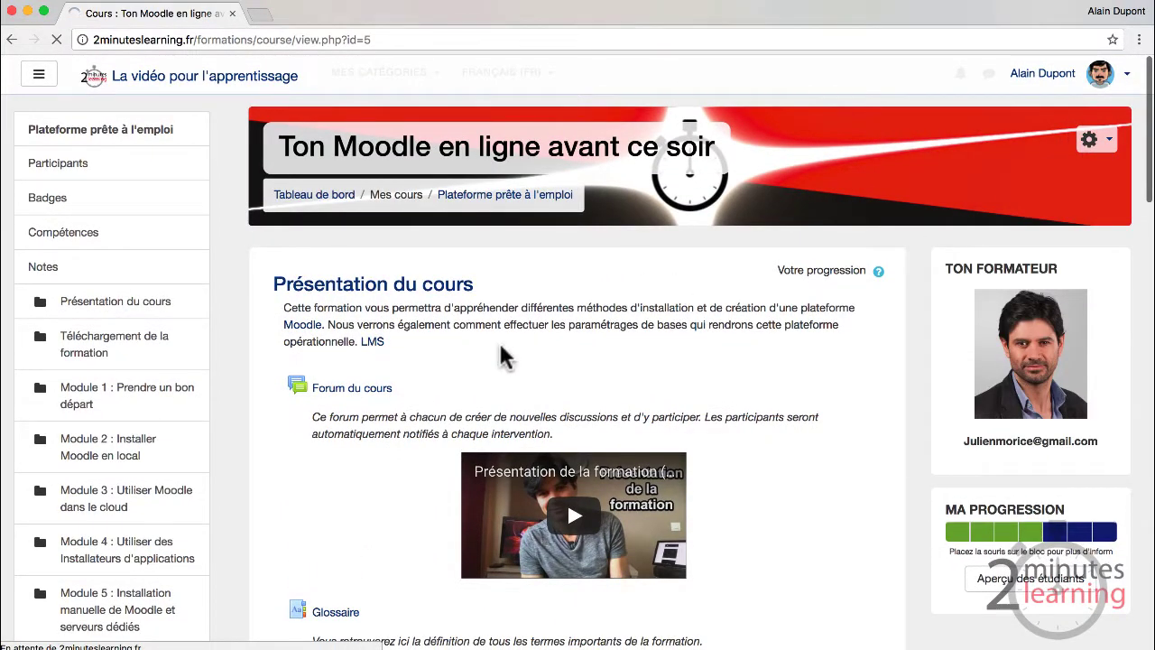
Add a Devoir activity to the section "Module 2 : Installer Moodle en local"
scroll(503, 354, "down", 8)
scroll(502, 353, "down", 10)
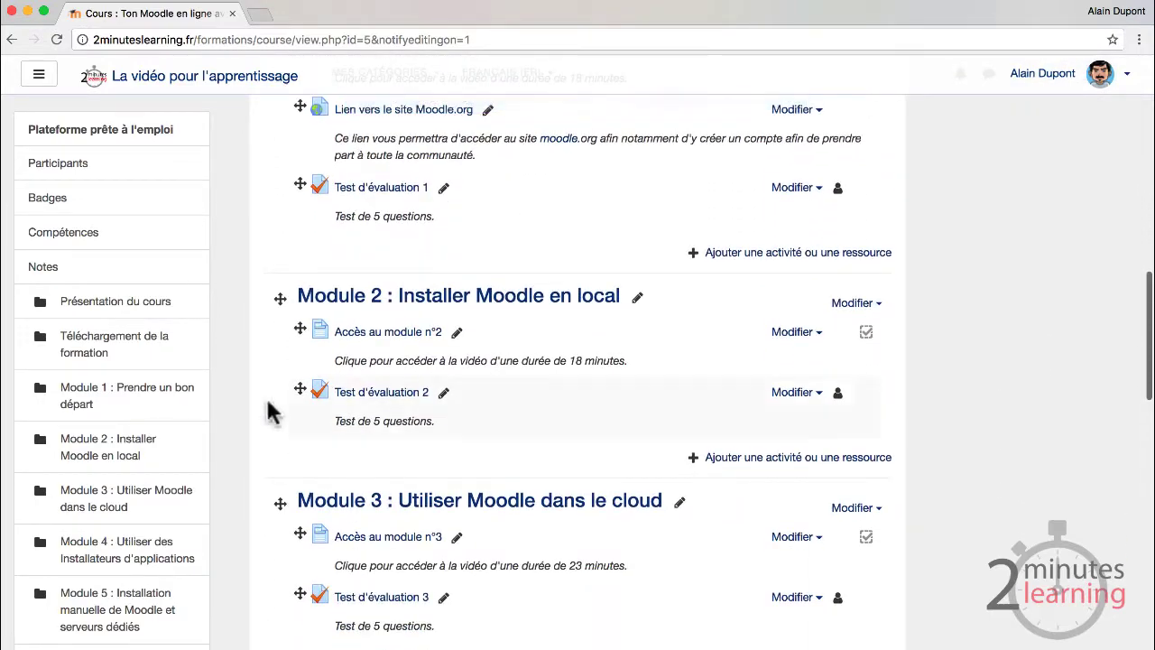
left_click(750, 460)
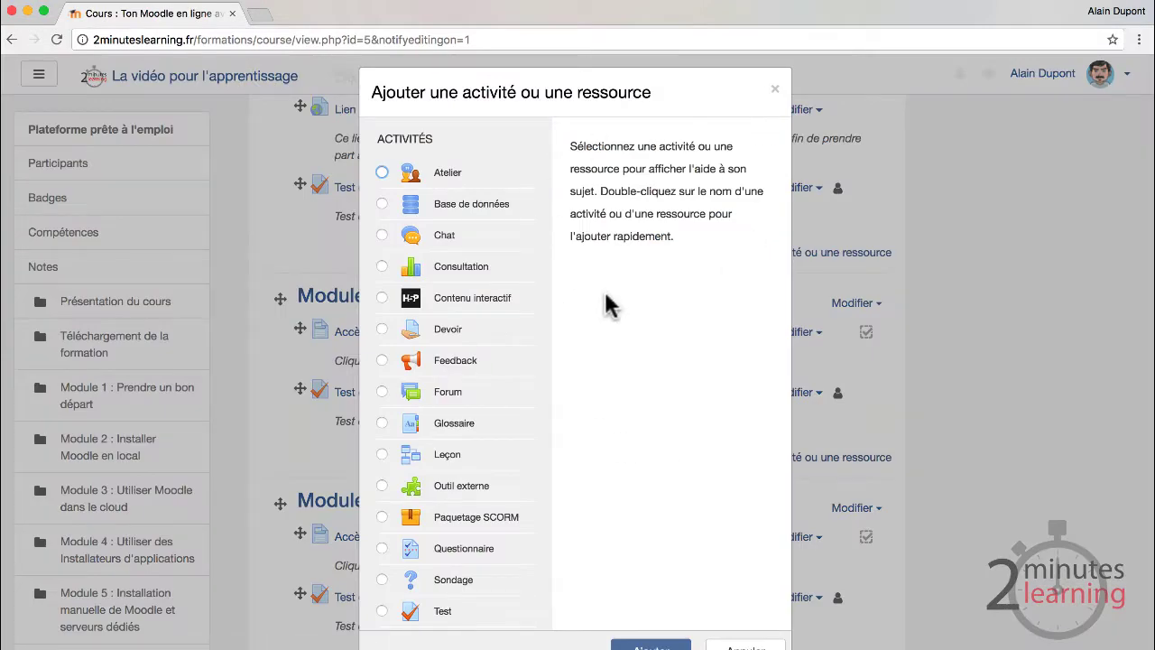
scroll(426, 269, "down", 3)
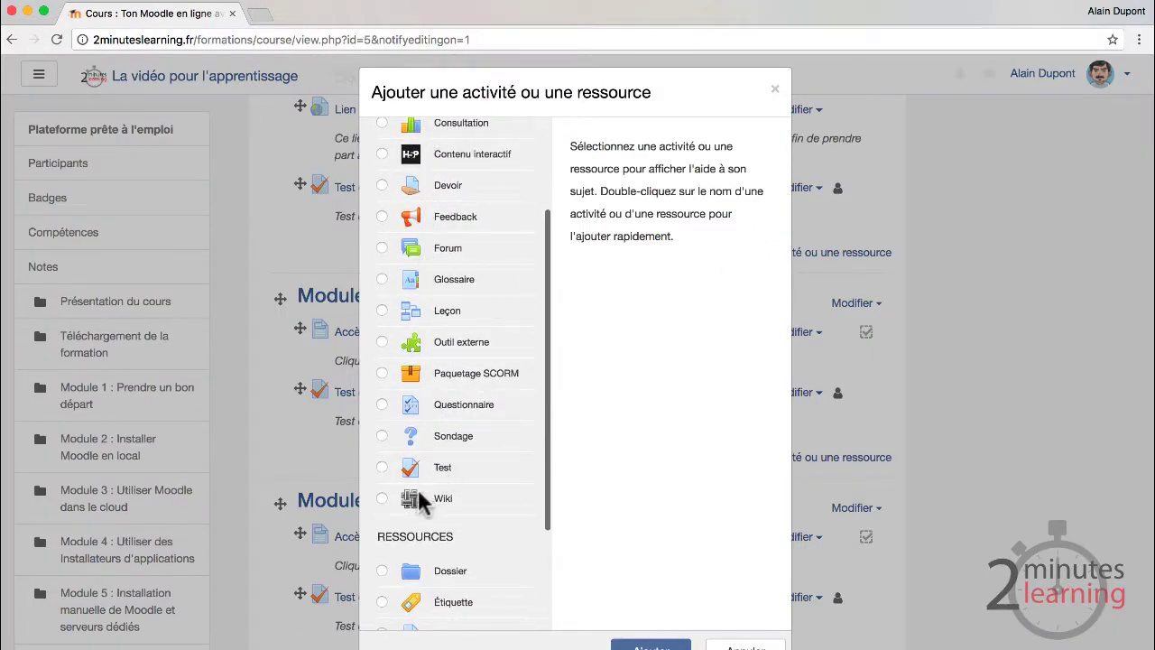
left_click(383, 186)
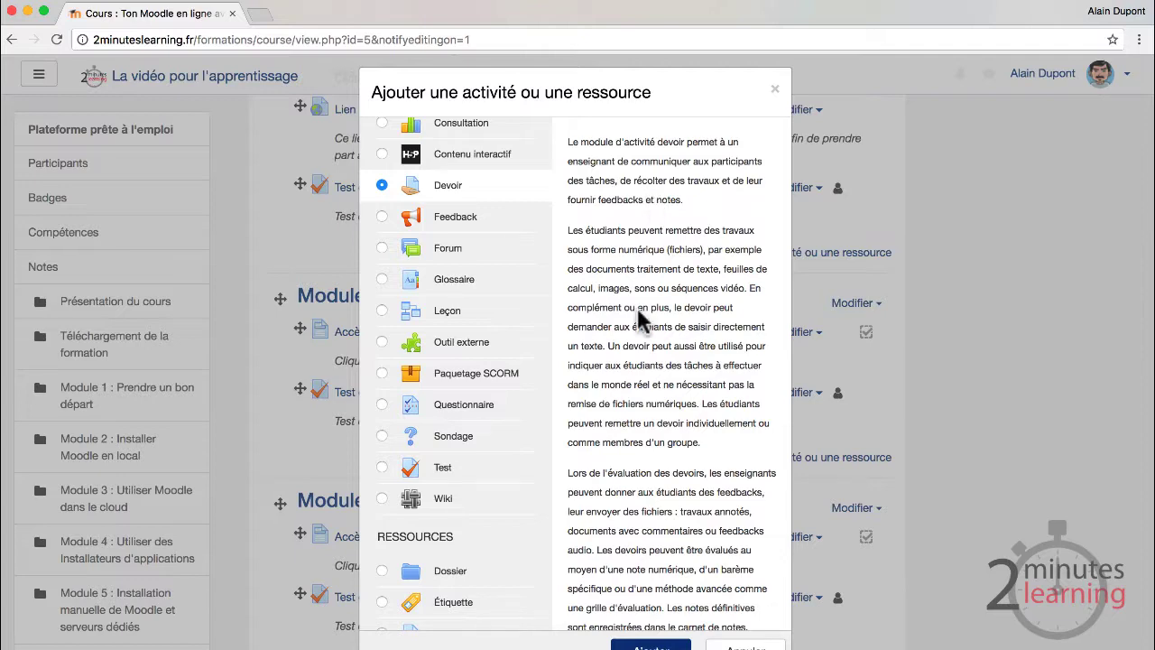
scroll(637, 307, "down", 3)
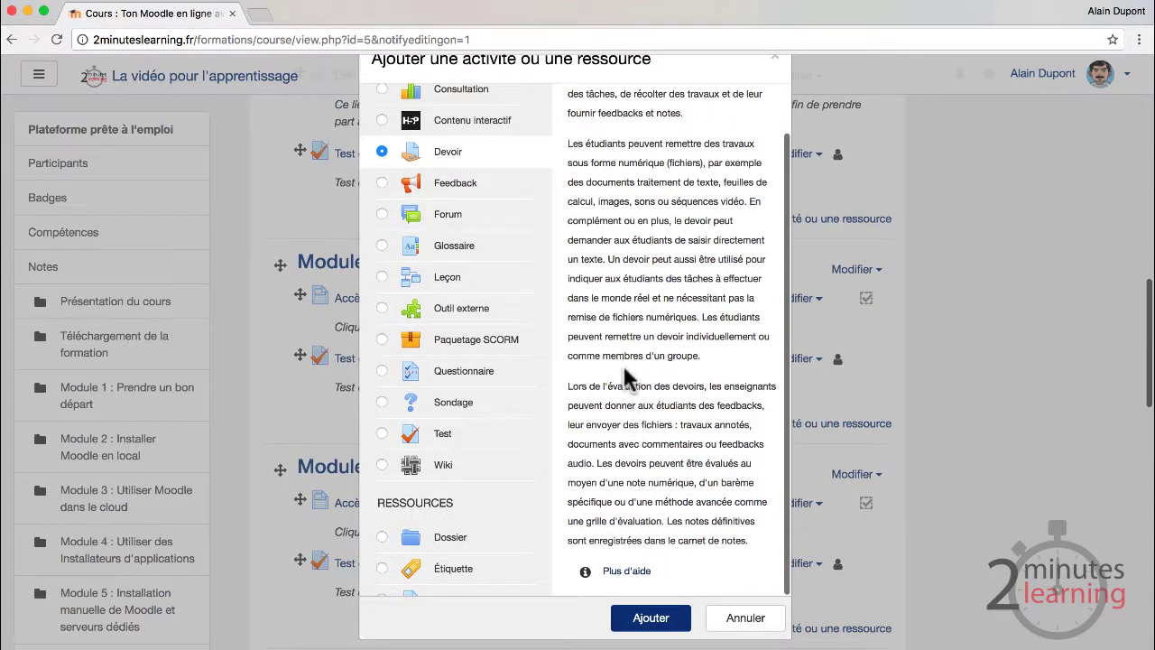
left_click(648, 621)
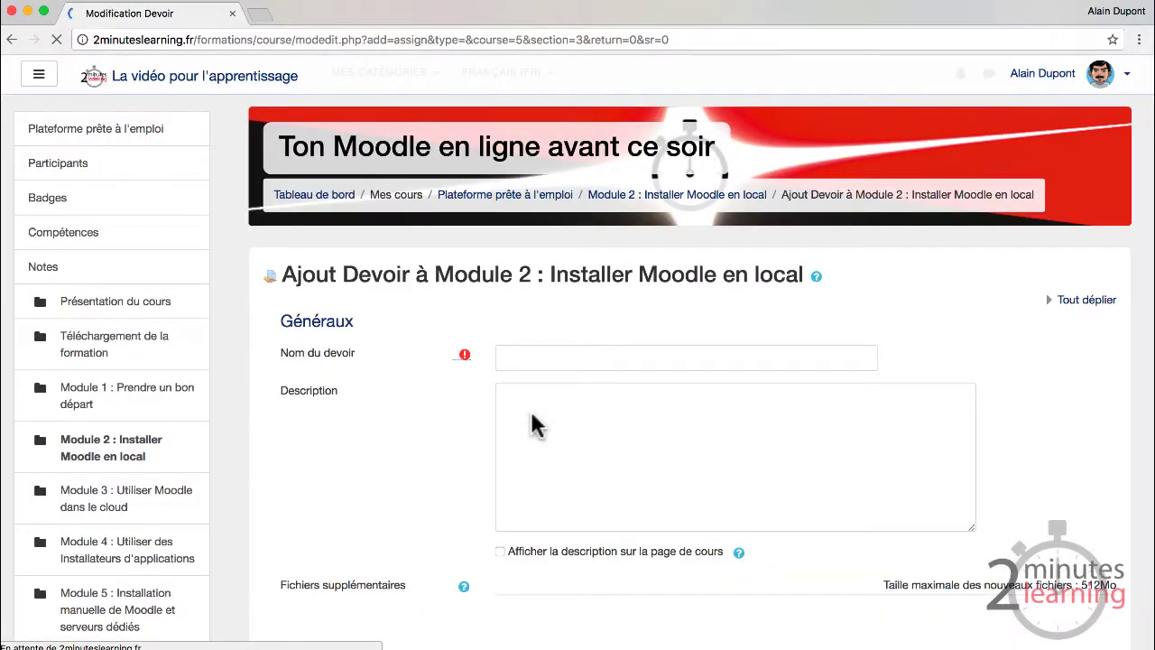
Name the assignment "Dépôt de devoir" and describe it in italics as "Cliquez pour déposer ici une preuve d'installation de votre plateforme Moodle."
left_click(544, 356)
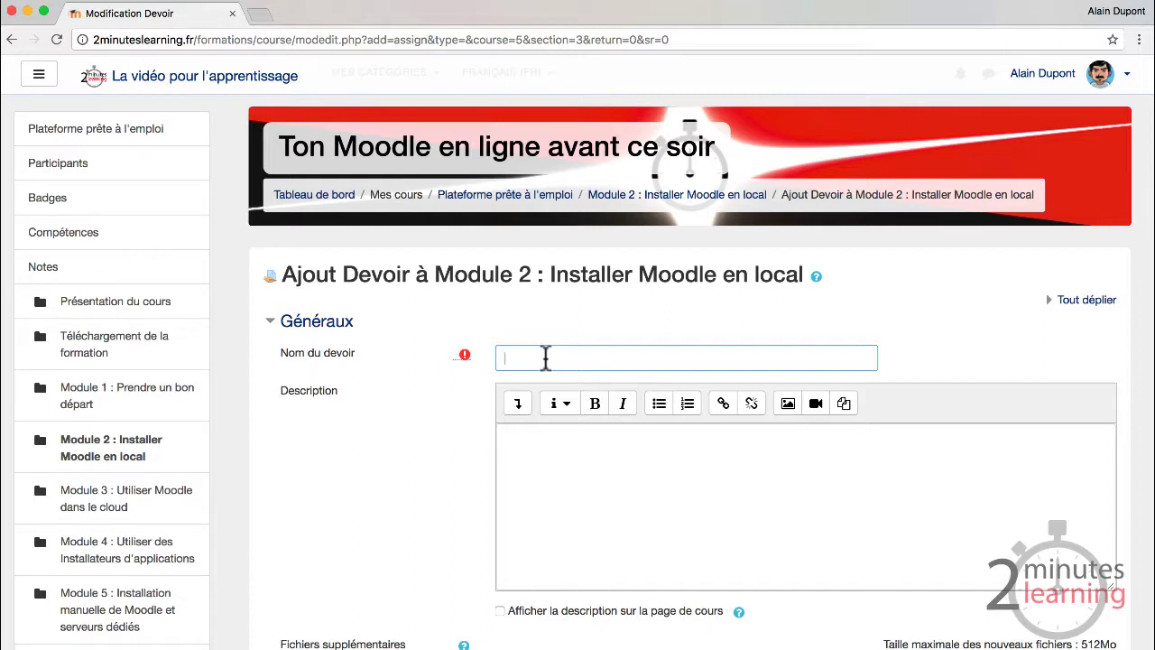
type("Dépôt de devoir")
left_click(549, 500)
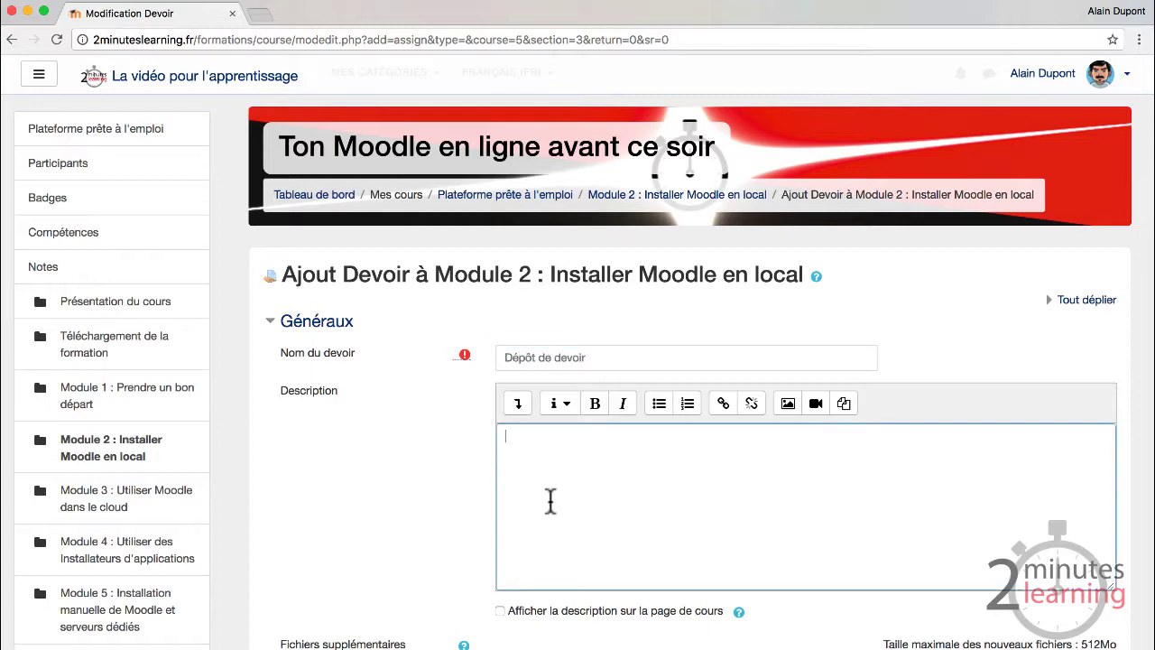
type("Cliquez pour déposer ici une preuve d'installation de votre plateforme Moodle.")
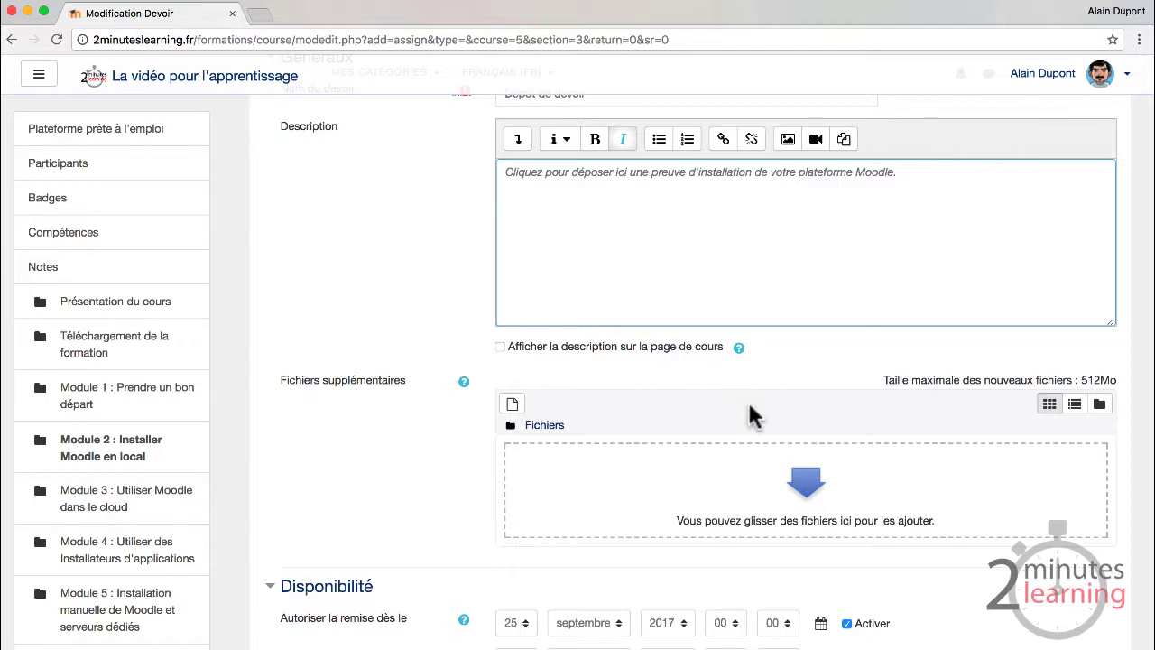
Upload Annexe.pdf from the 39_depotDeDevoir folder as an additional file for the assignment
left_click(805, 487)
left_click(303, 270)
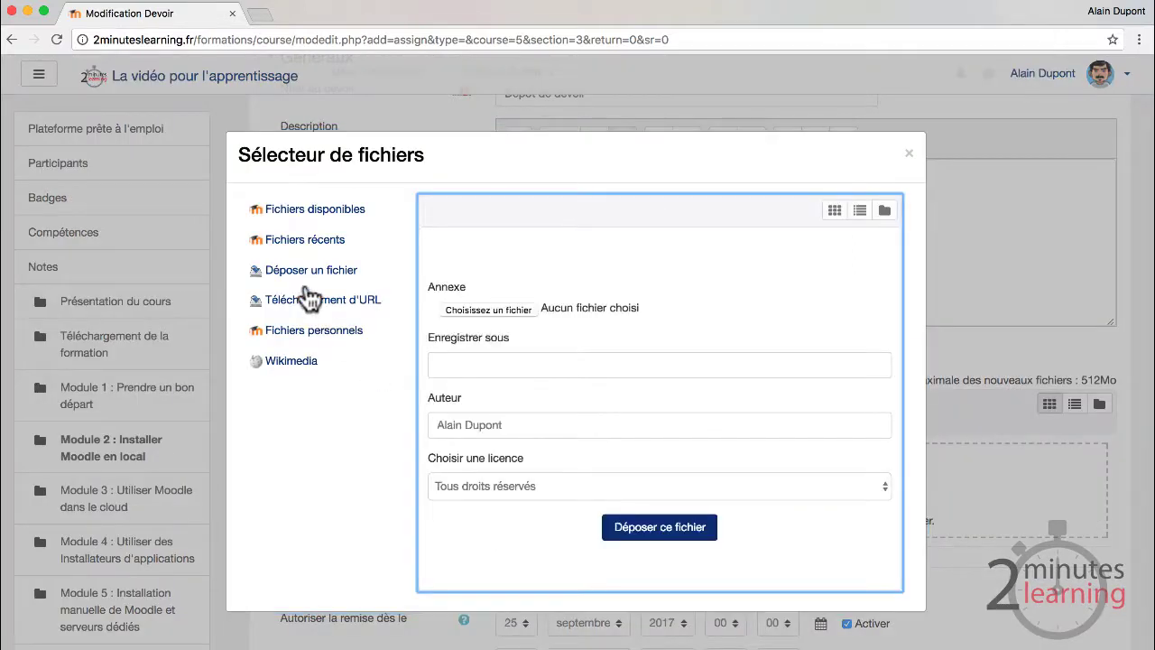
left_click(483, 311)
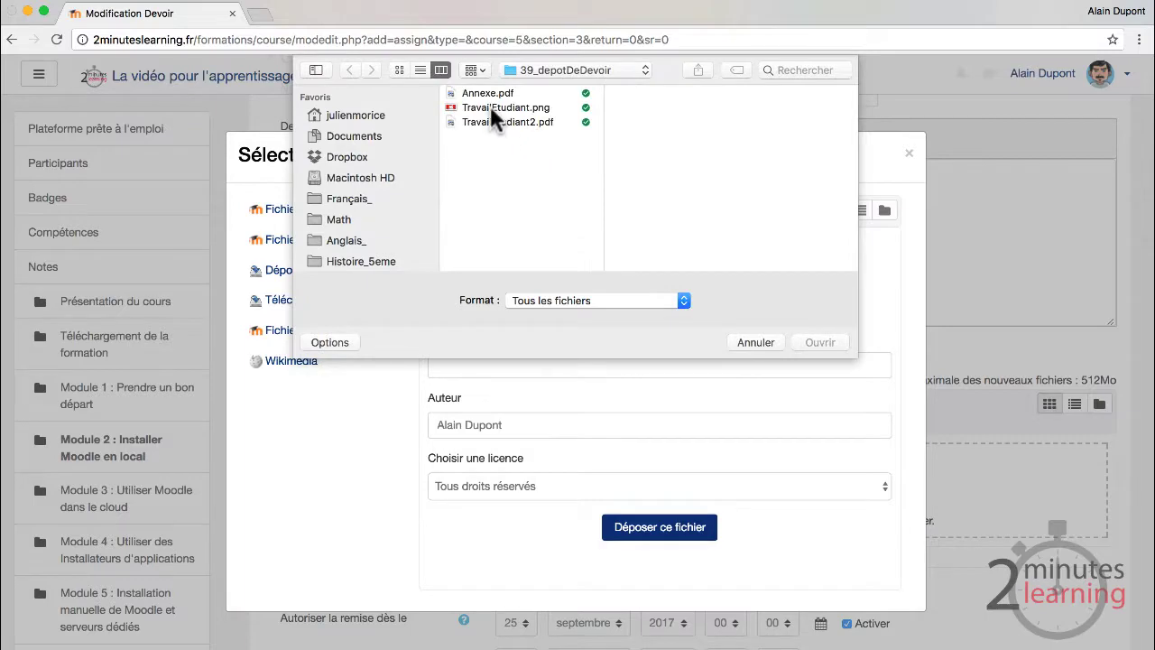
left_click(484, 92)
left_click(816, 342)
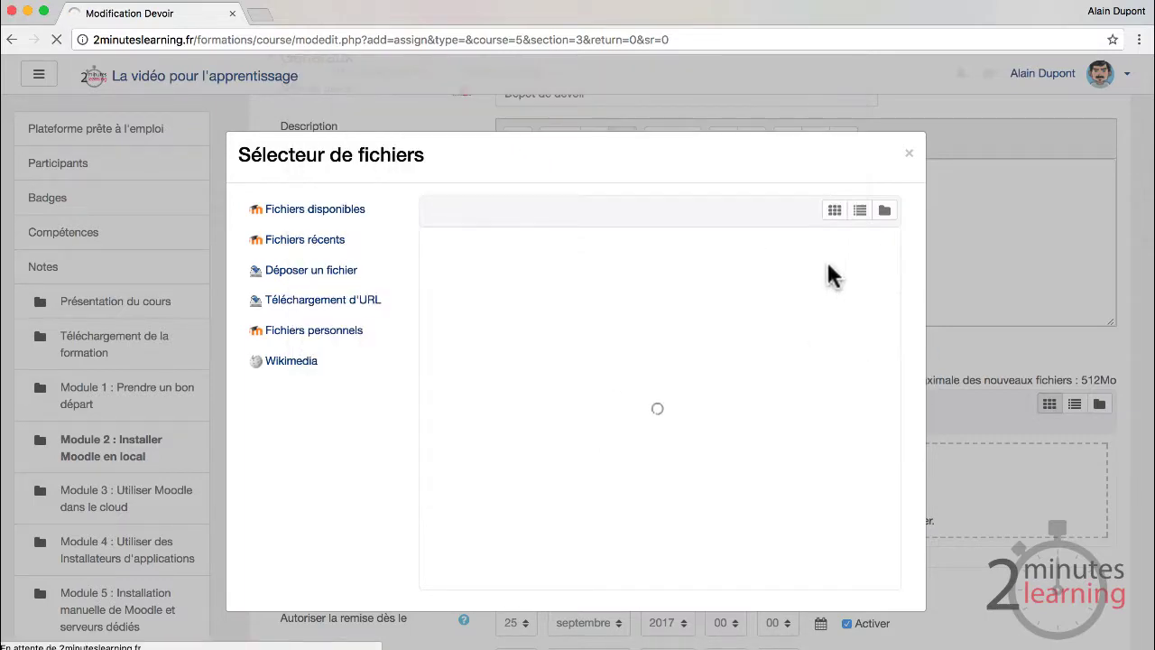
Enable the assignment's Date limite and disable it again
scroll(668, 275, "down", 4)
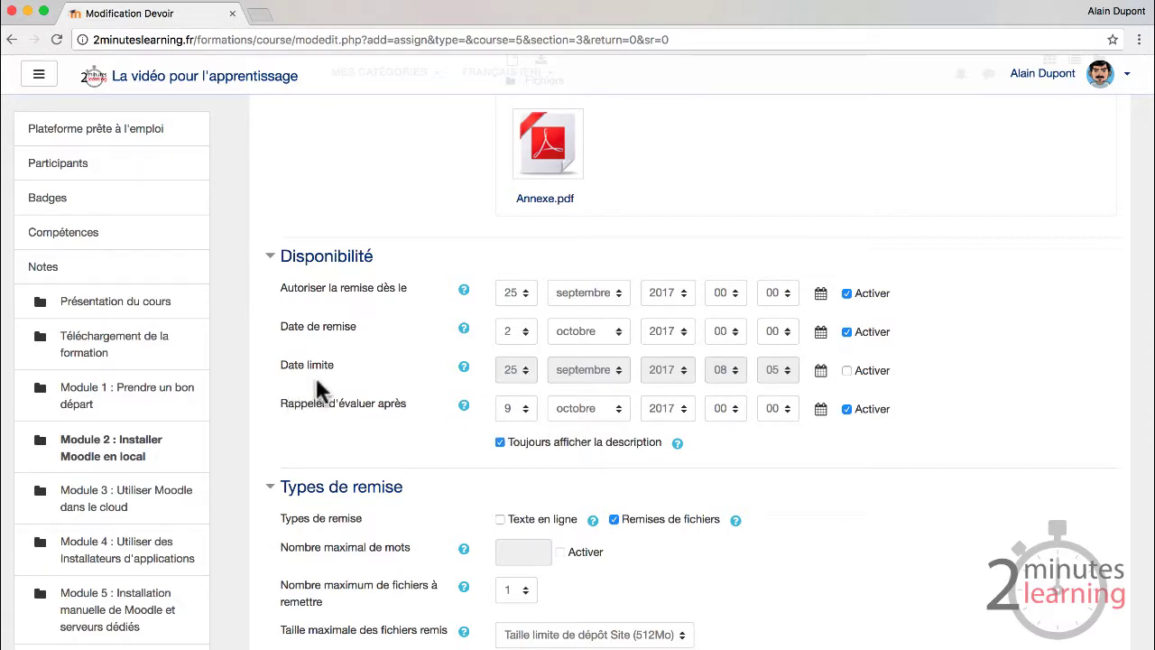
left_click(846, 371)
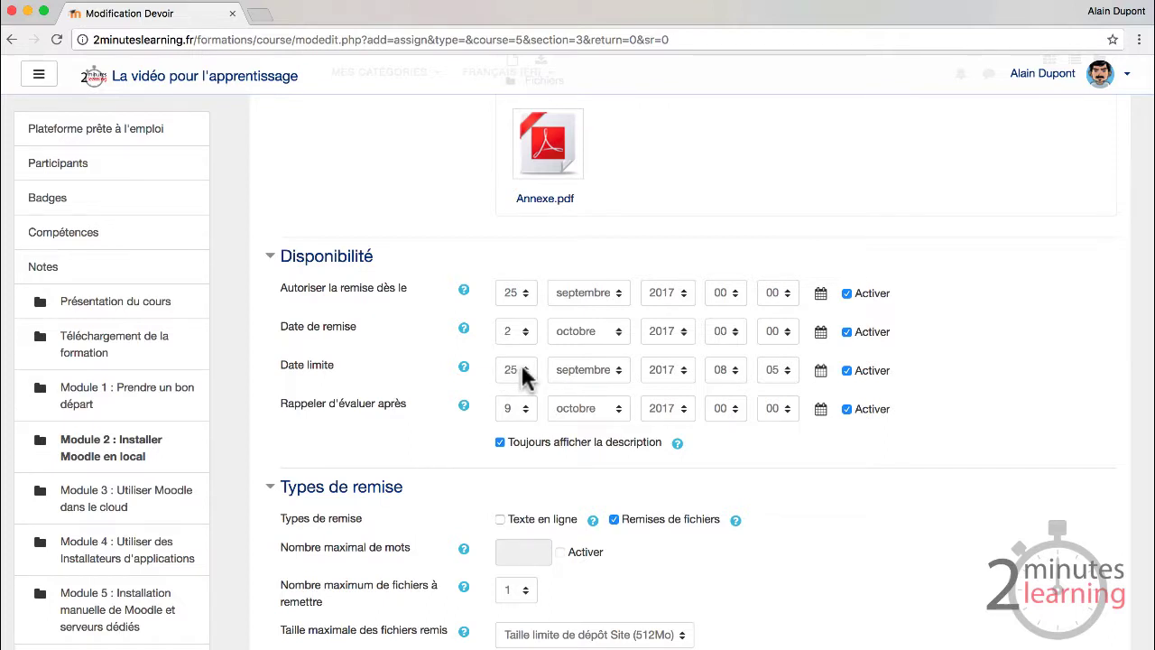
left_click(847, 370)
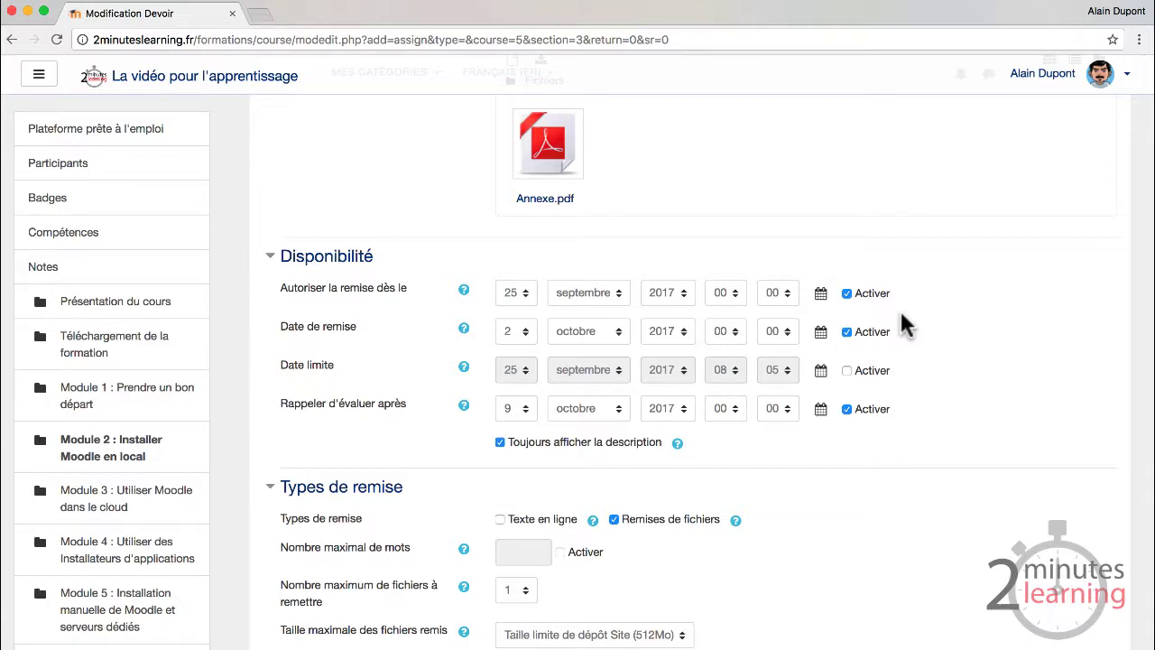
Consult the help on Remises de fichiers and switch that submission type off and back on
scroll(478, 322, "down", 5)
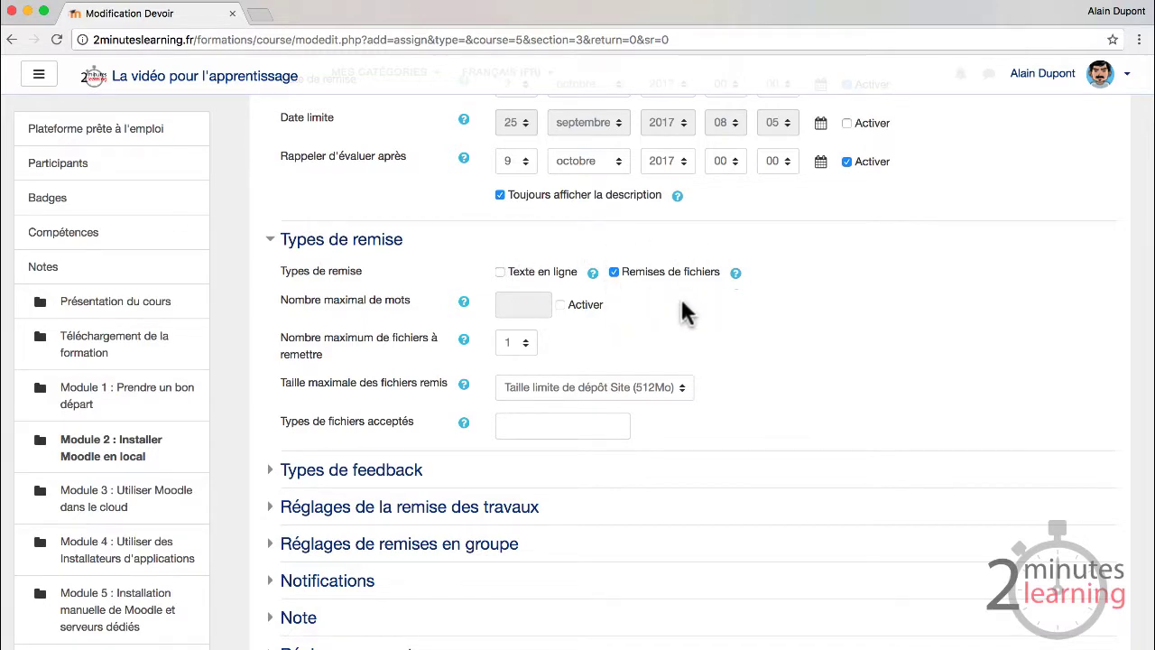
left_click(735, 272)
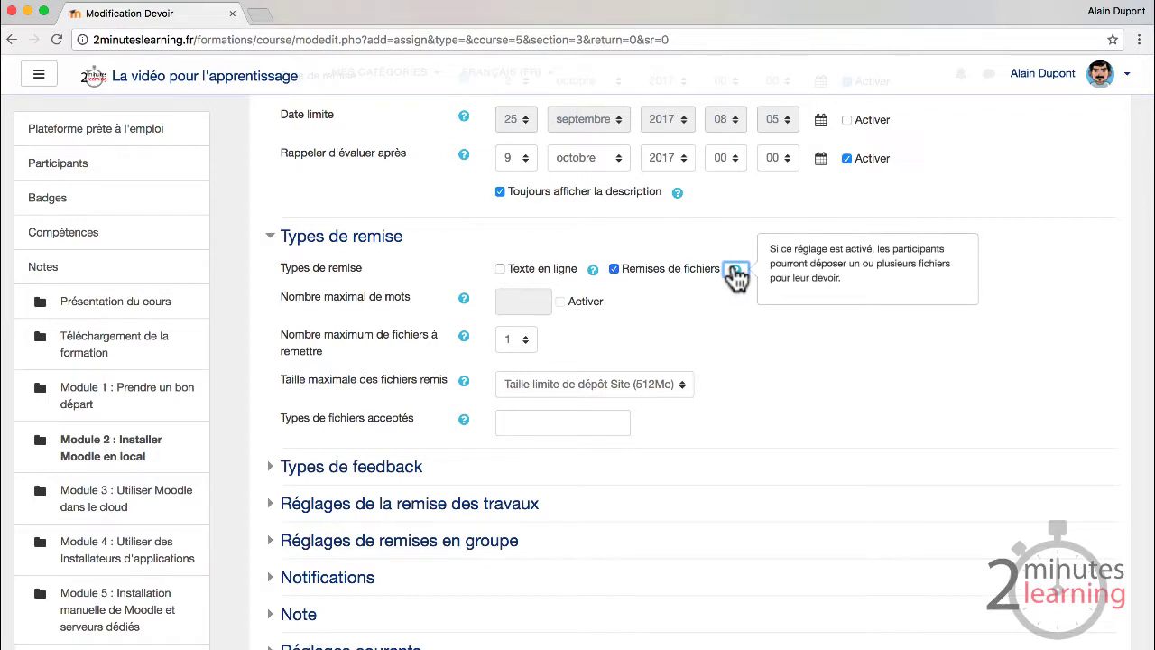
left_click(676, 268)
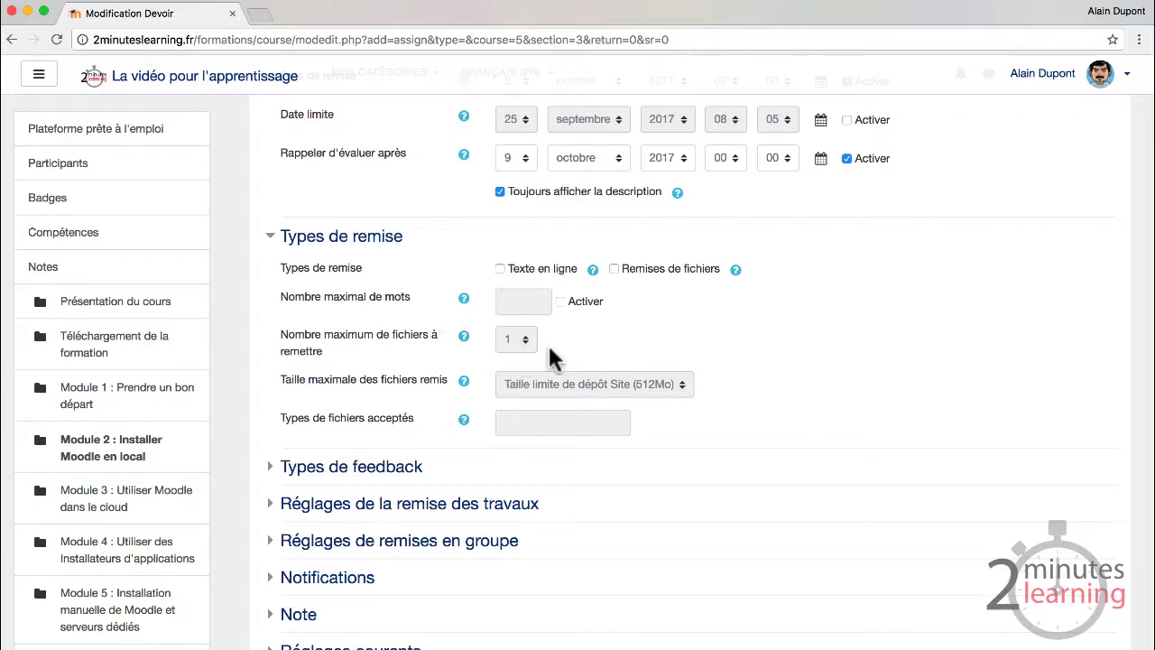
left_click(611, 268)
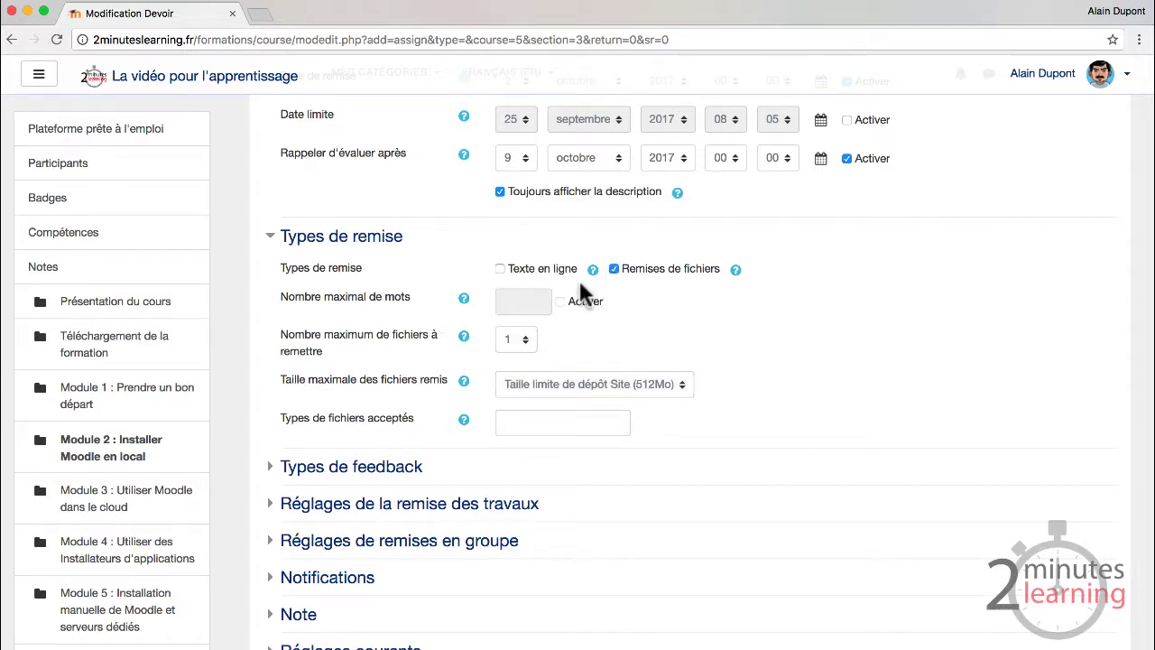
Examine the choices for the maximum number of submitted files and the maximum file size, keeping both current settings
left_click(527, 345)
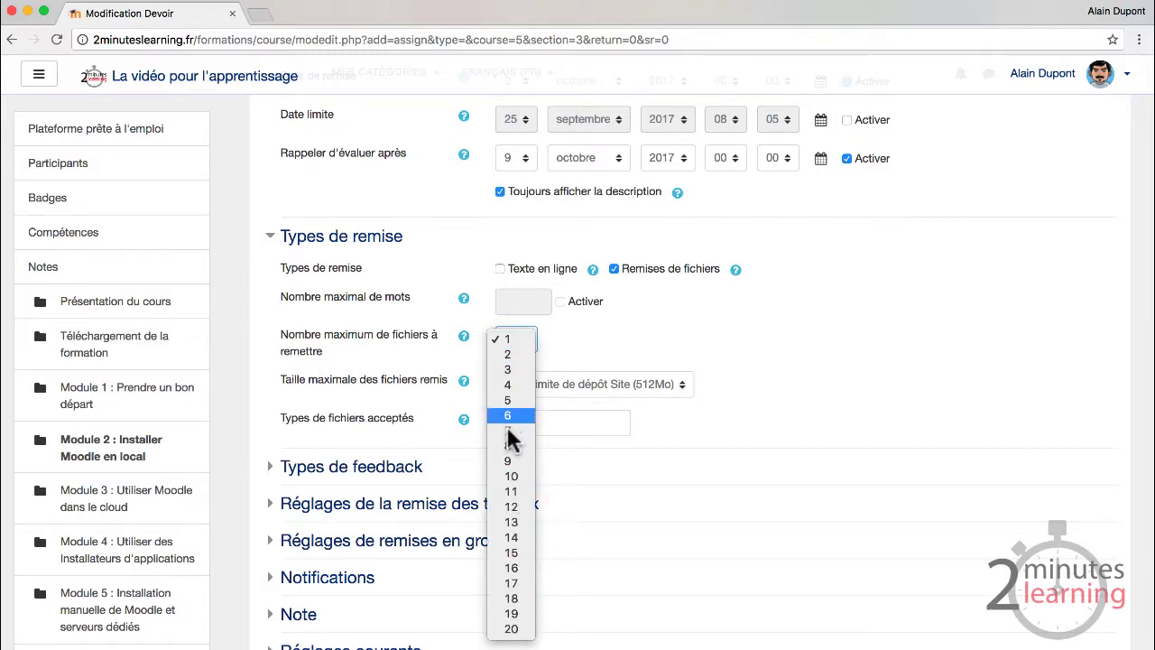
left_click(698, 306)
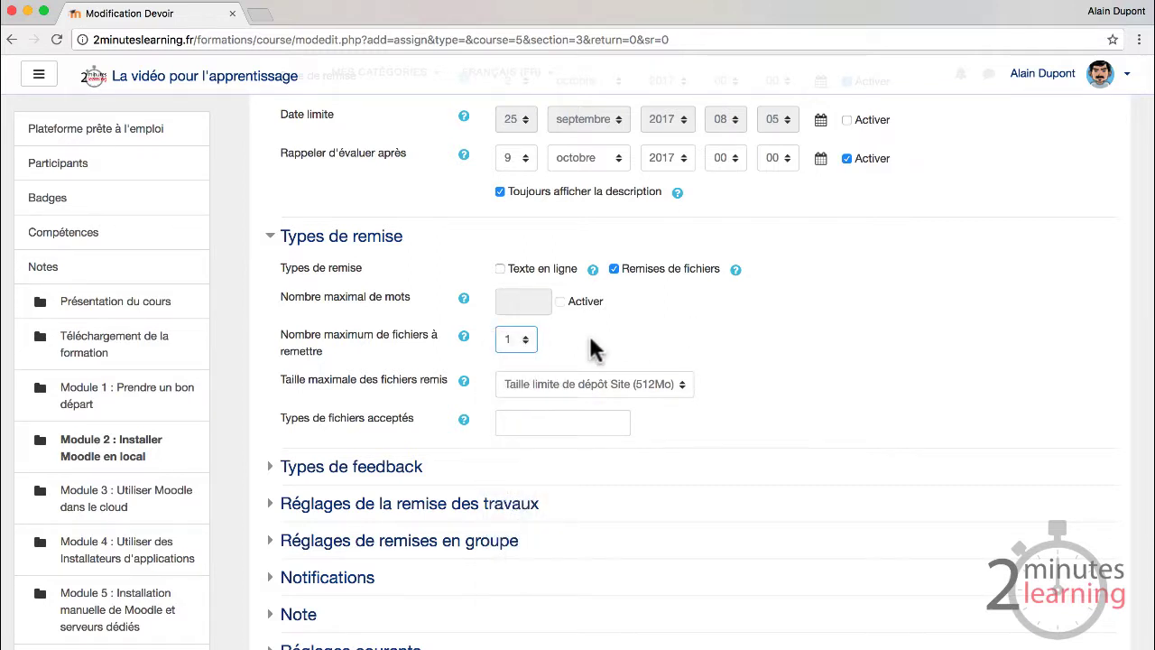
scroll(591, 347, "down", 3)
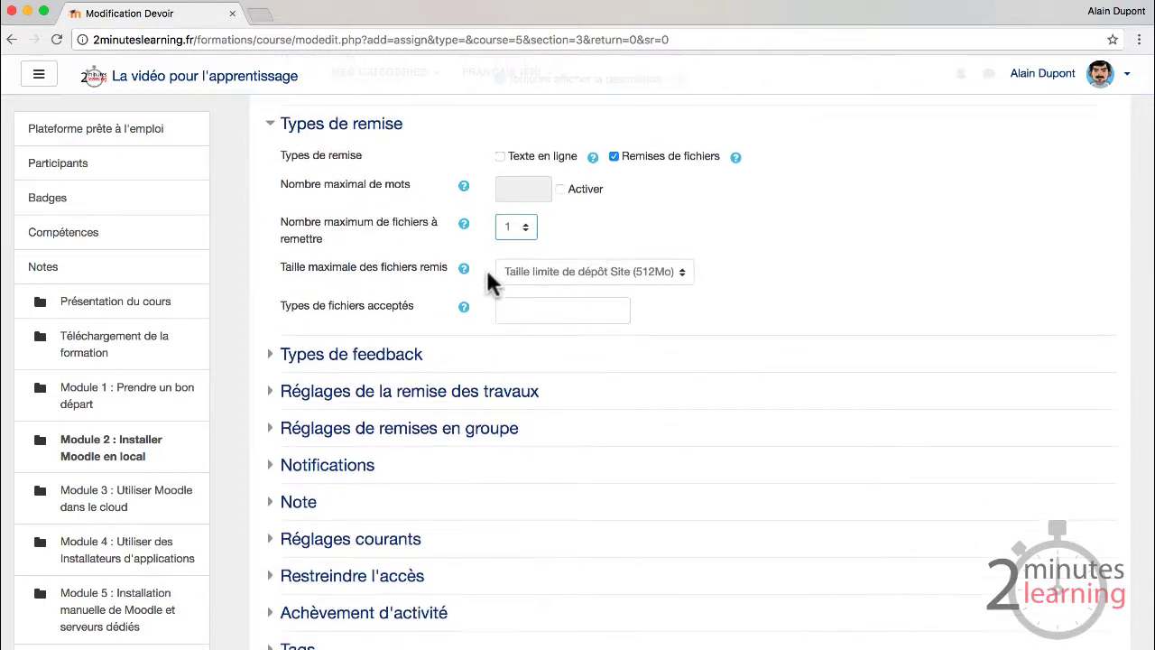
left_click(534, 275)
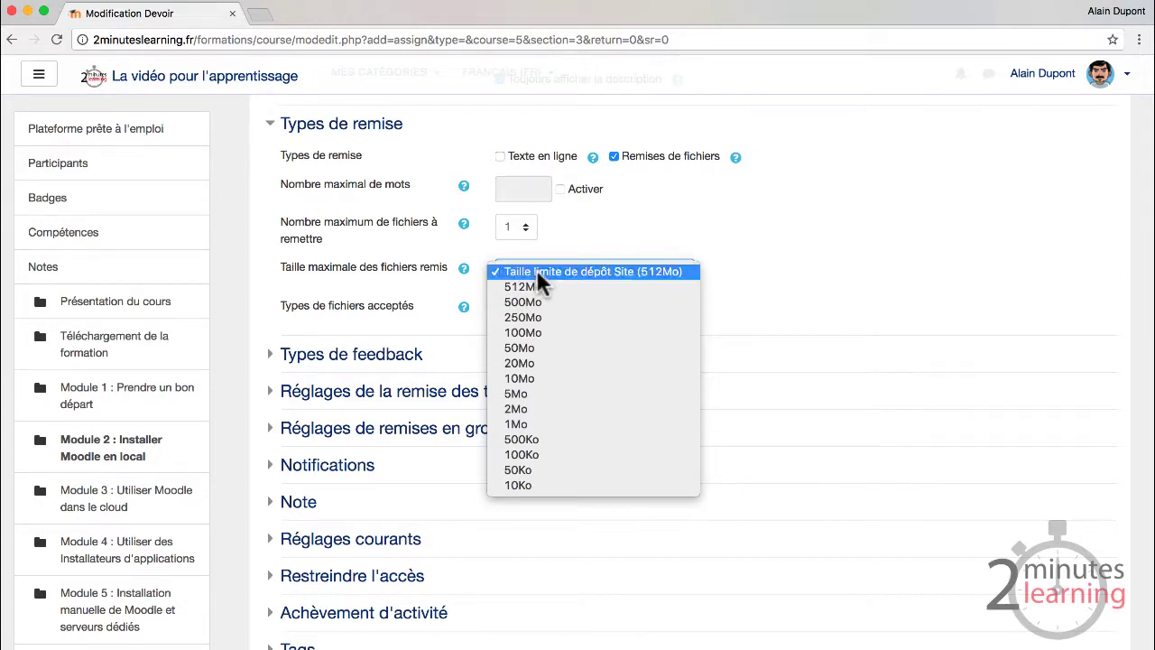
left_click(535, 268)
Consult the help on accepted file types and restrict the submissions to .pdf files
scroll(739, 333, "down", 1)
scroll(741, 342, "down", 2)
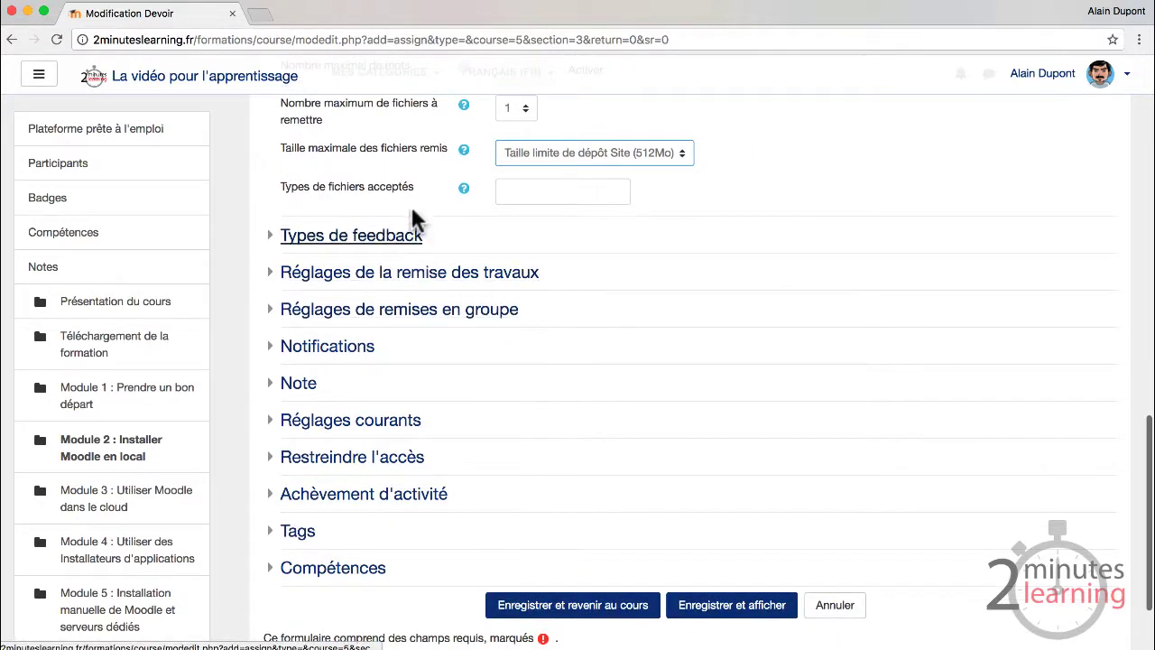
left_click(464, 191)
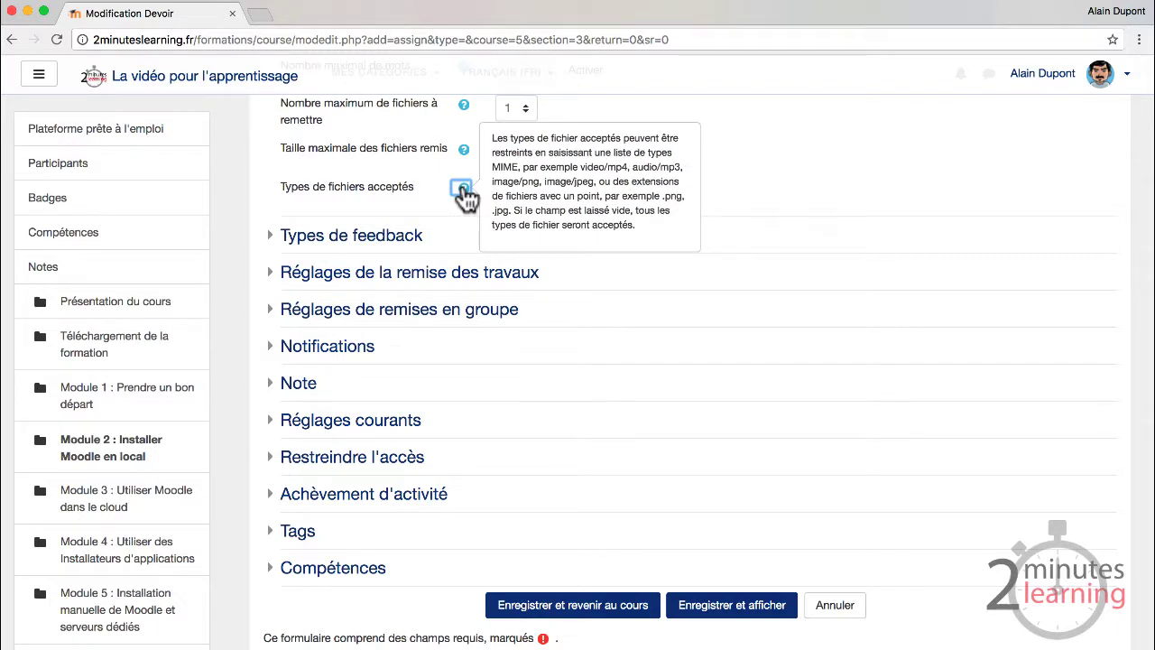
left_click(572, 191)
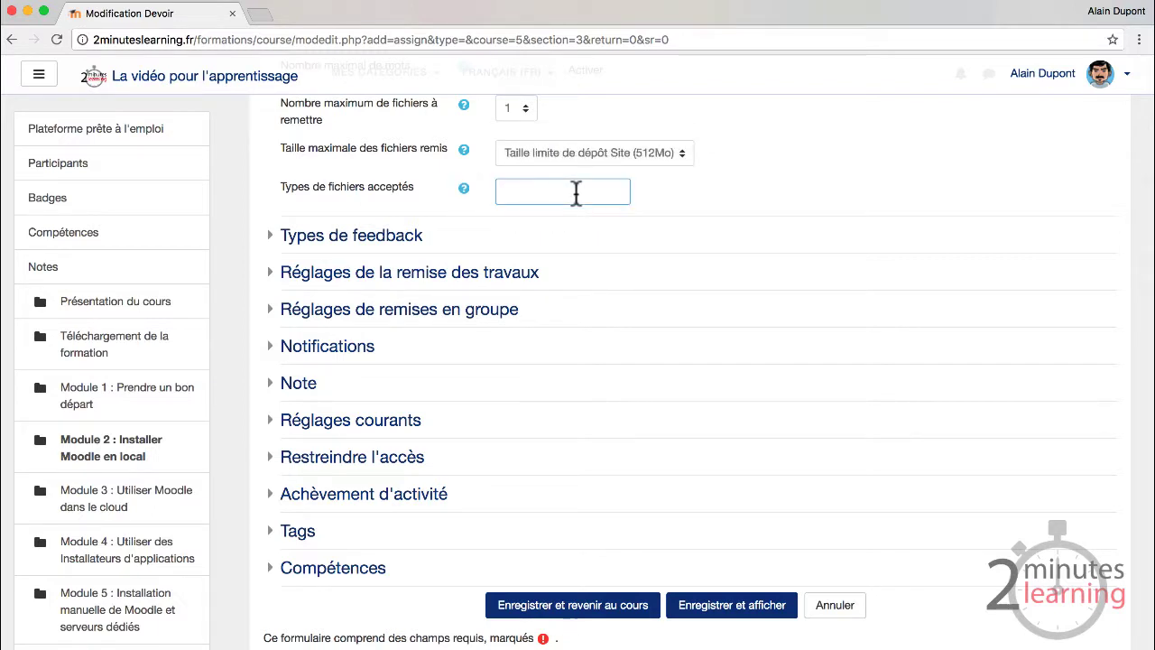
type(".pdf")
left_click(805, 191)
Expand the assignment's feedback types, submission settings and notifications sections and examine their options
scroll(806, 201, "down", 1)
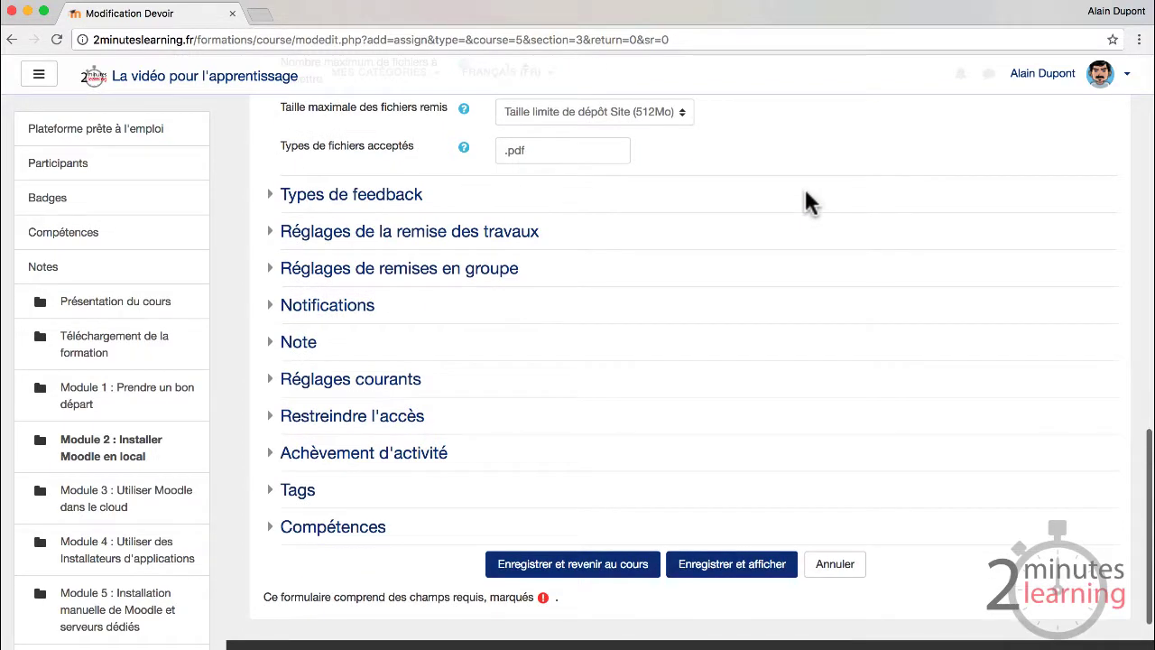
left_click(280, 200)
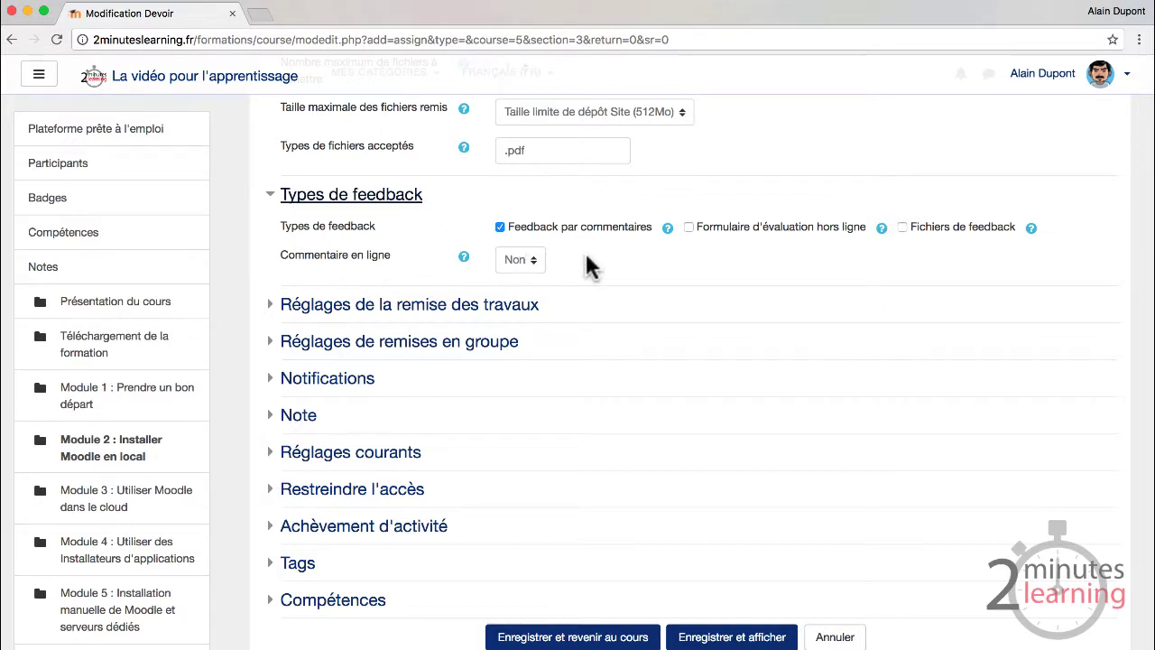
left_click(498, 307)
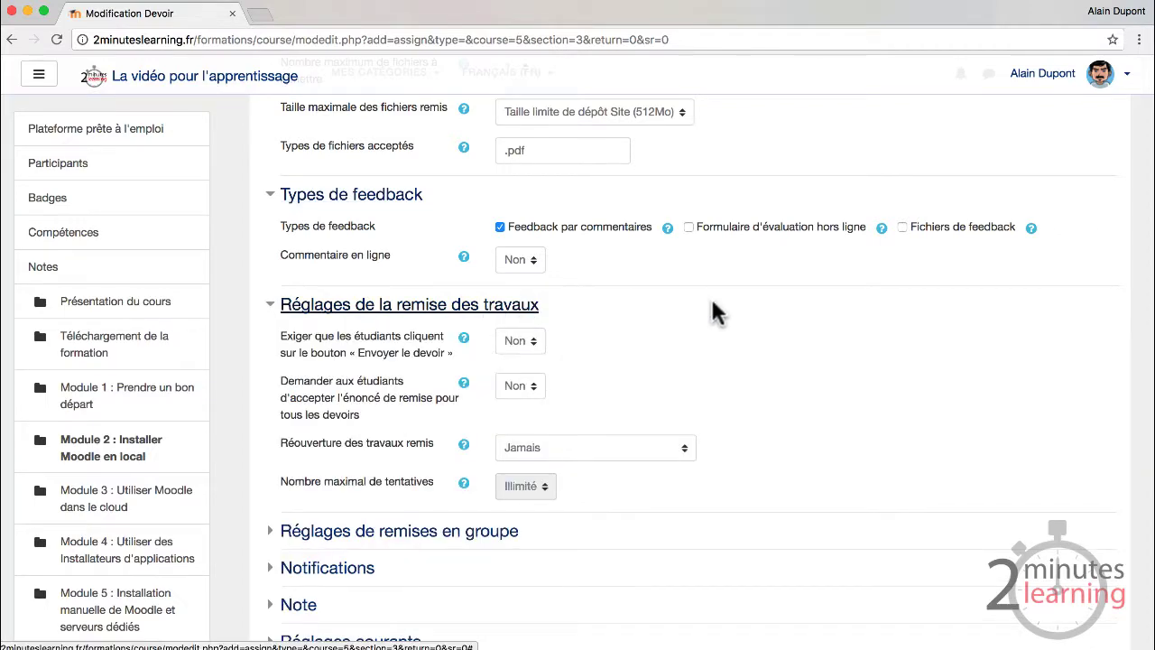
scroll(713, 312, "down", 2)
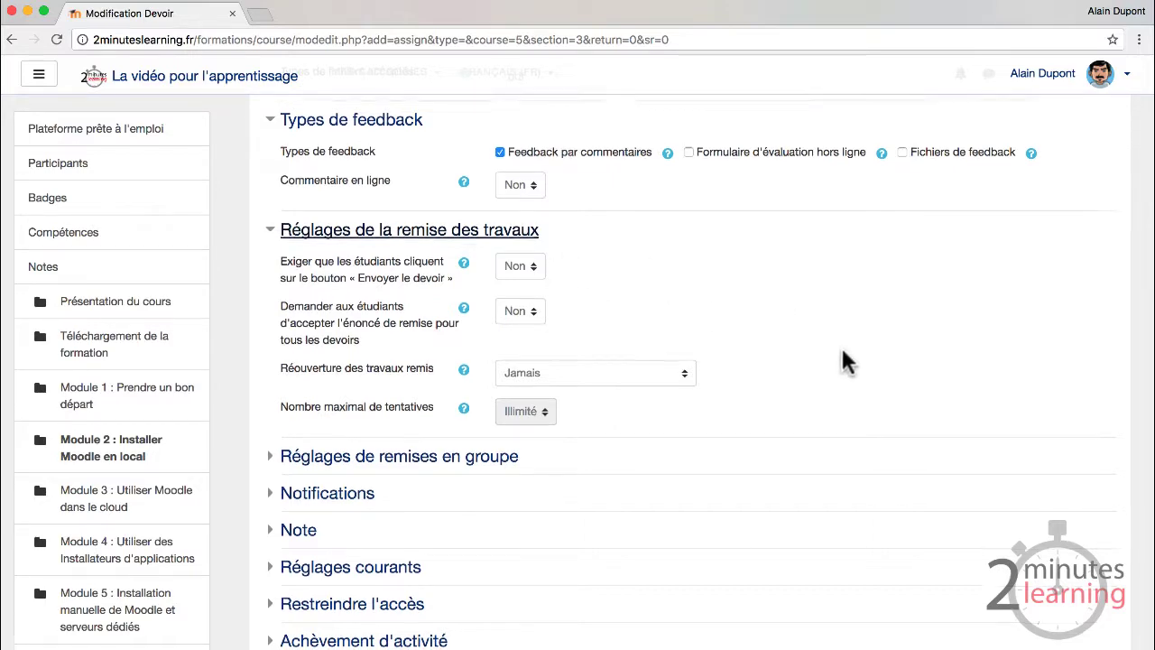
scroll(843, 359, "down", 2)
scroll(843, 359, "down", 3)
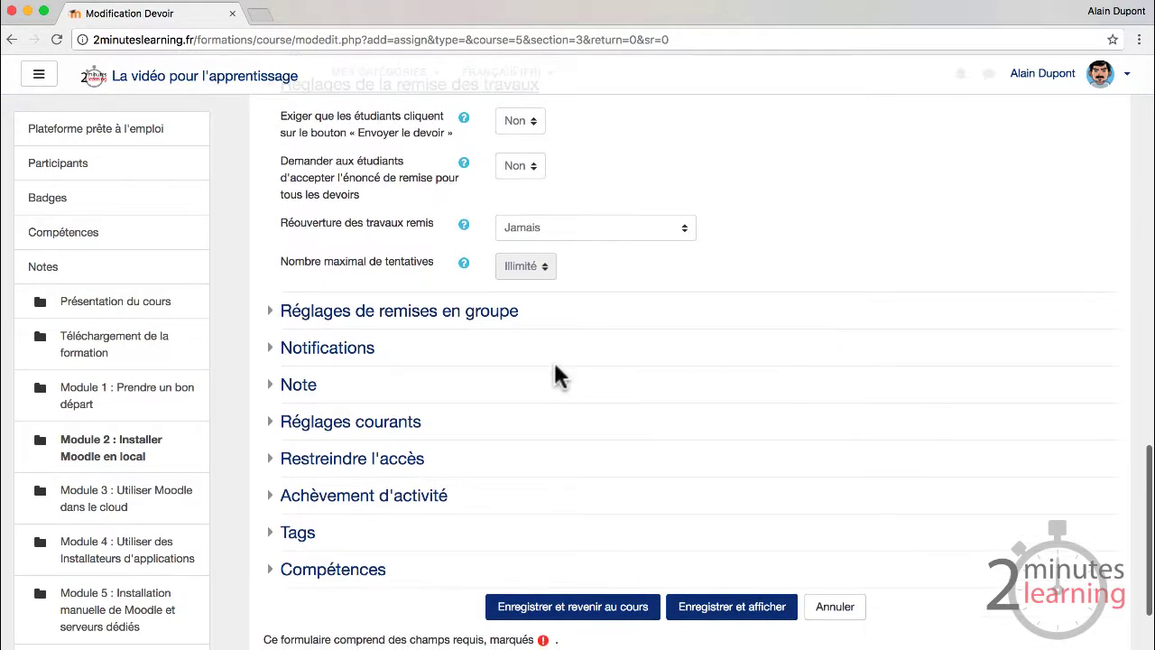
left_click(330, 352)
scroll(451, 424, "down", 2)
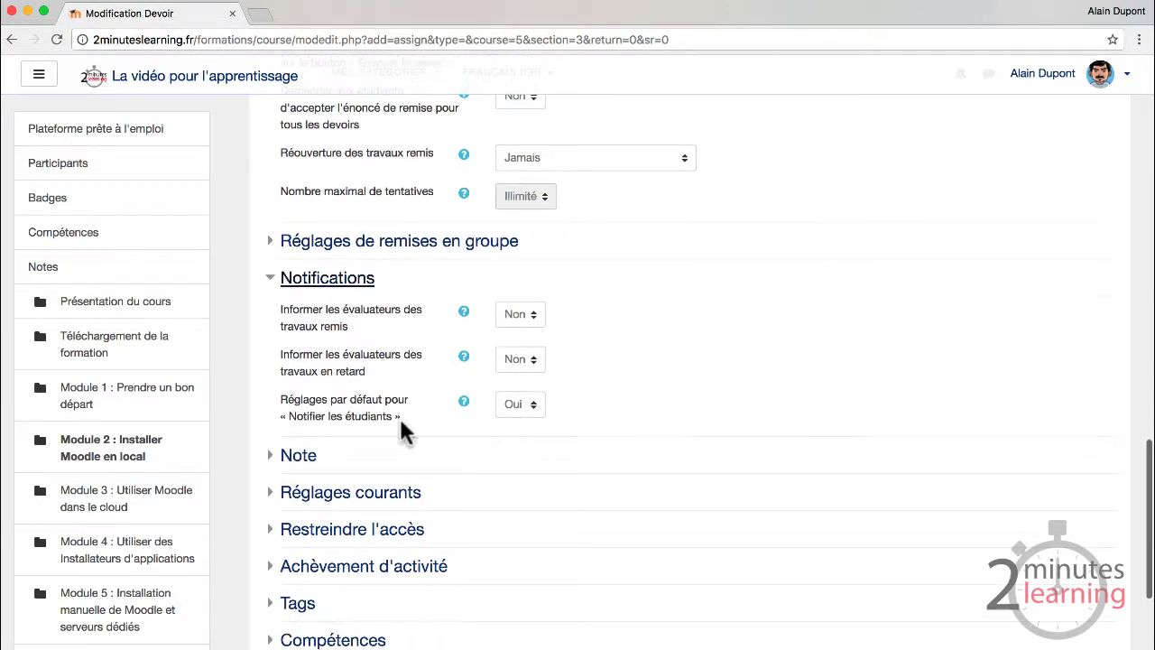
Examine the choices for informing graders about submitted work, keeping Non
left_click(532, 316)
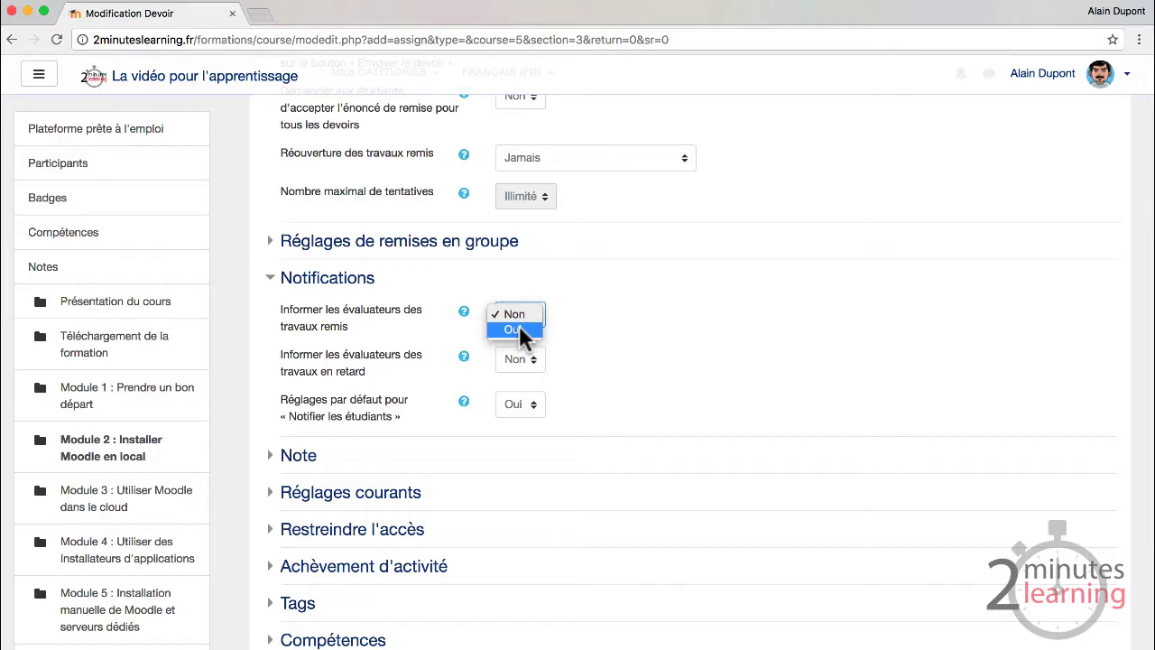
left_click(655, 326)
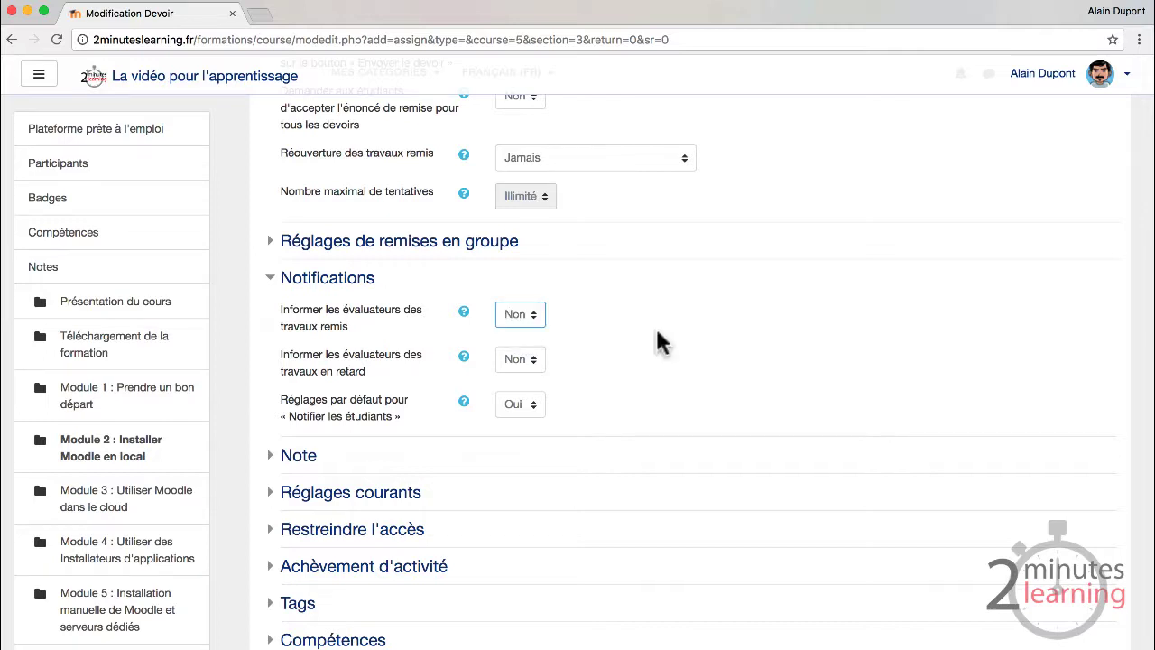
Set the assignment's maximum grade to 20 points, then save the activity and display it
scroll(655, 326, "down", 2)
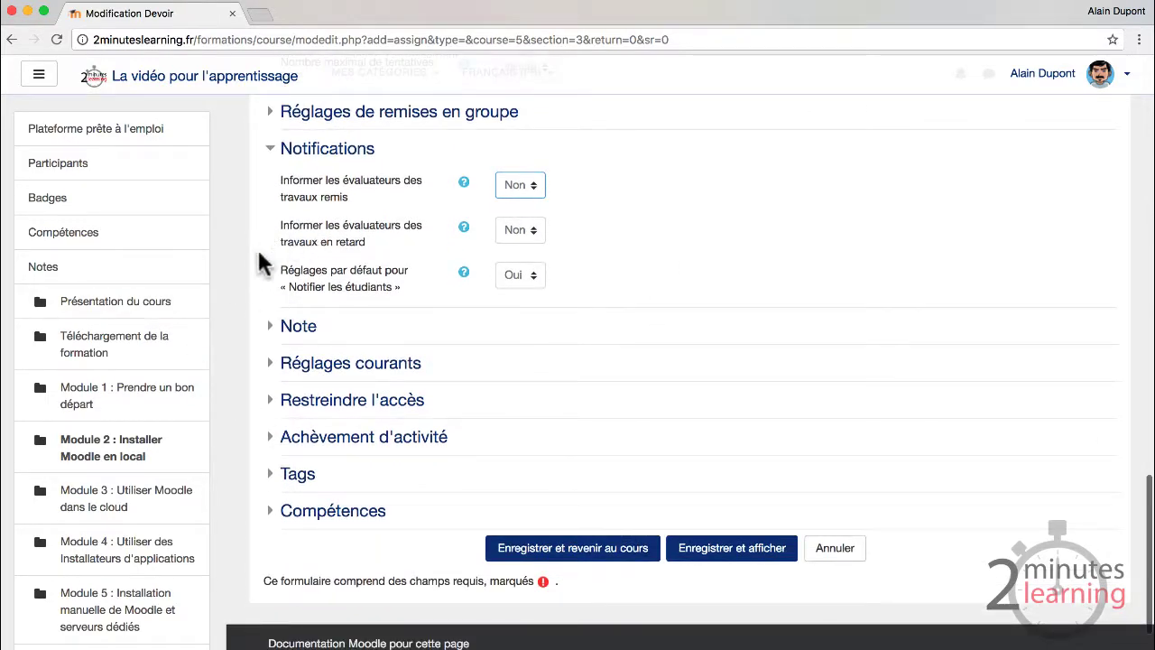
left_click(274, 326)
left_click(648, 321)
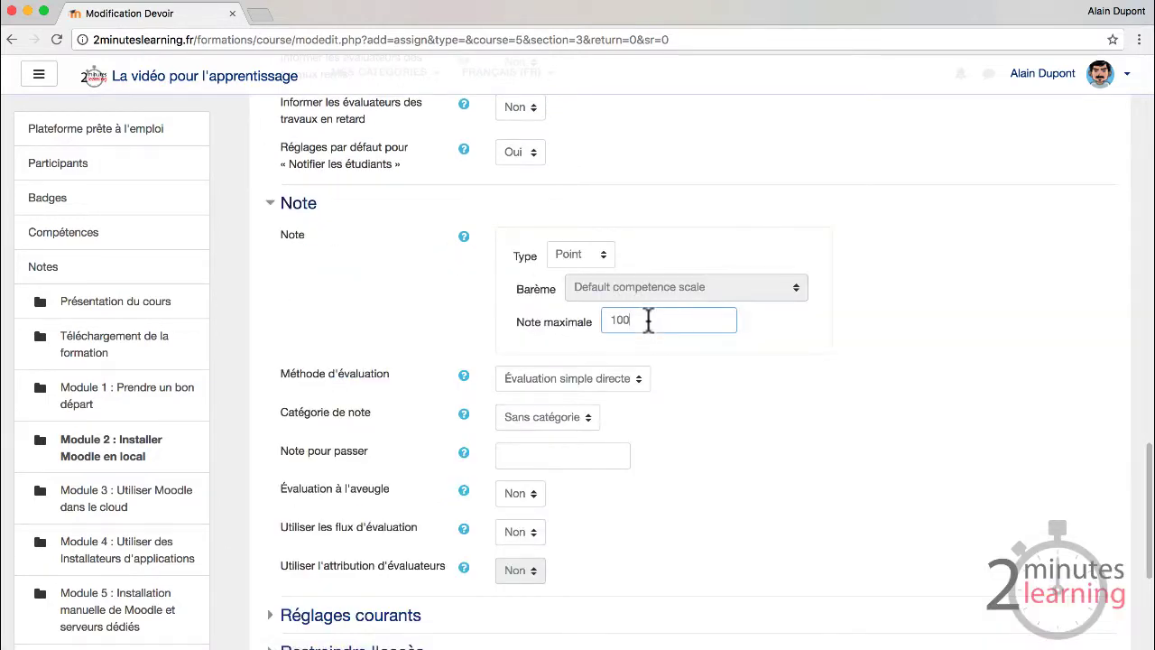
key("BackSpace")
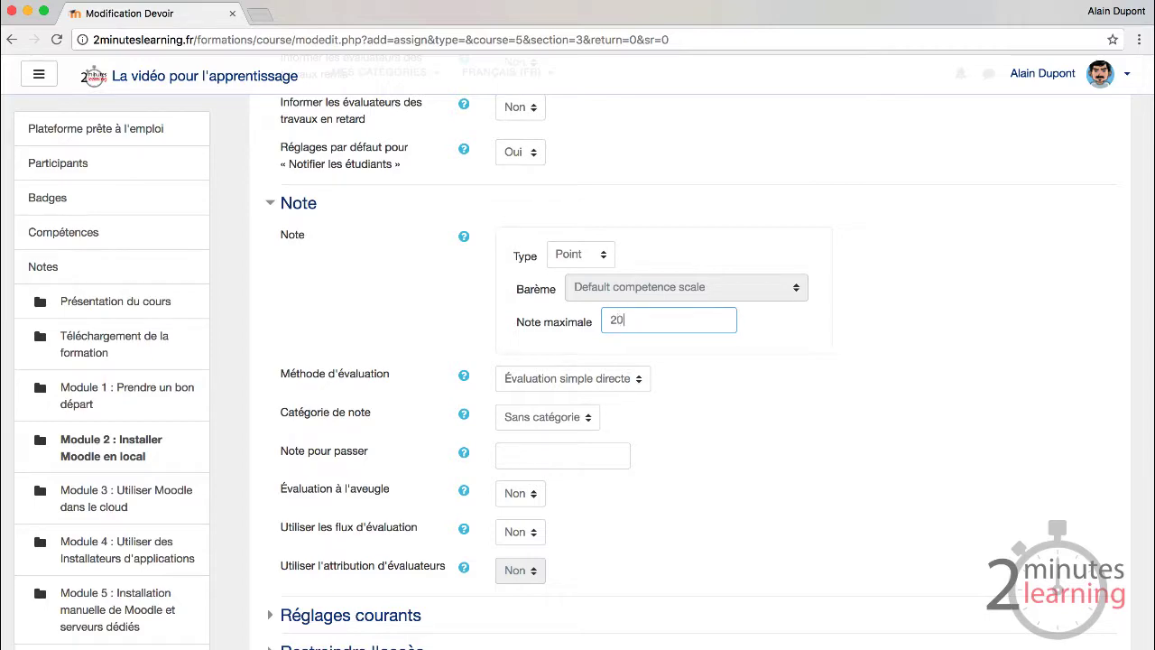
scroll(408, 310, "down", 5)
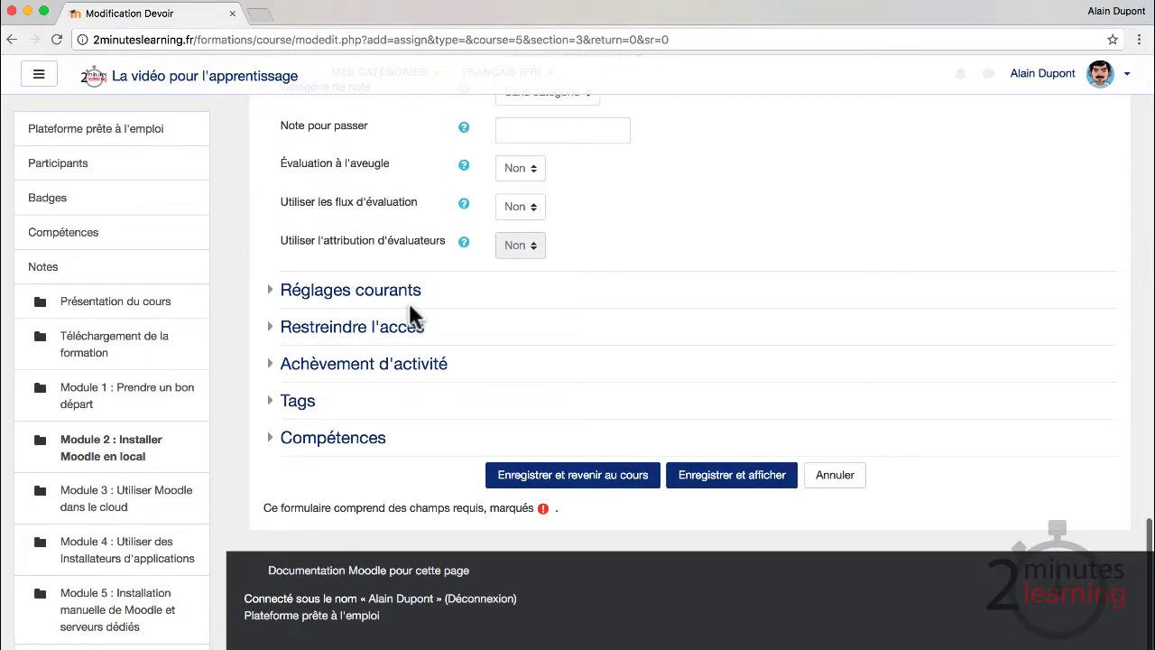
left_click(724, 485)
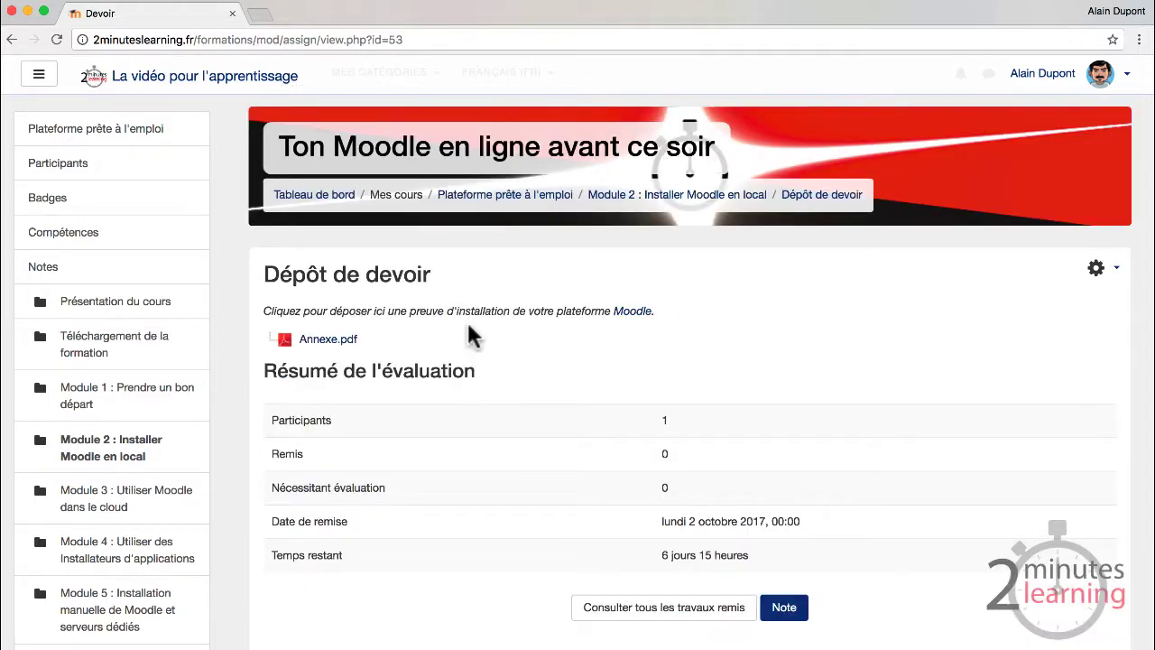
Review the due date and remaining time in the assignment's evaluation summary
scroll(528, 355, "down", 2)
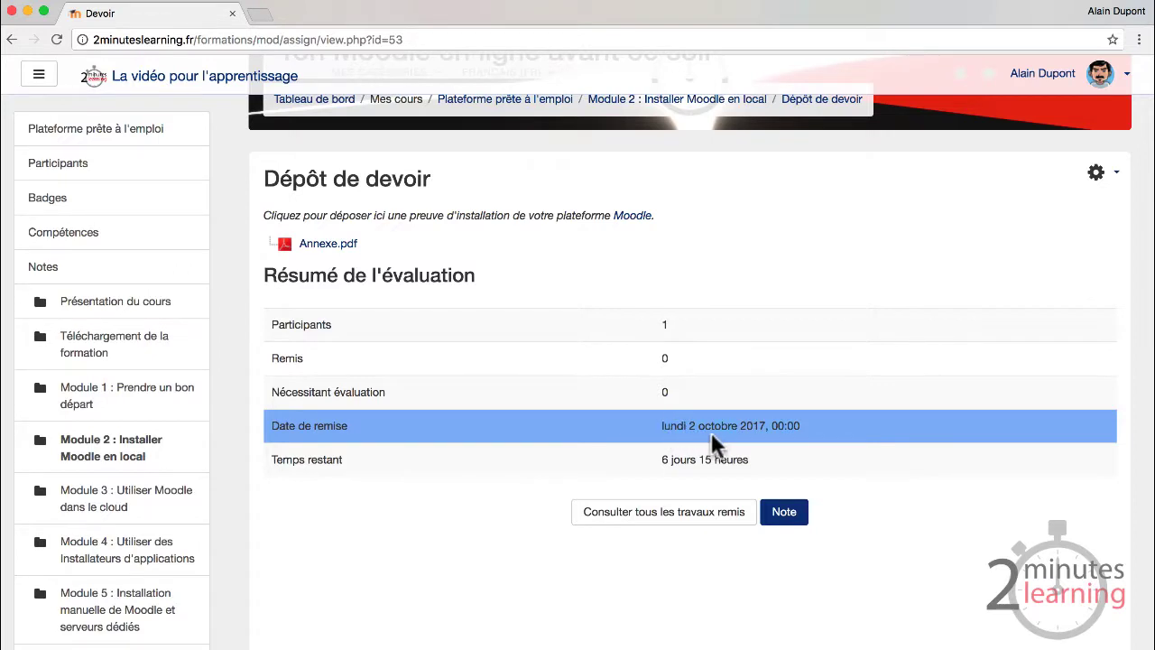
left_click_drag(731, 430, 661, 429)
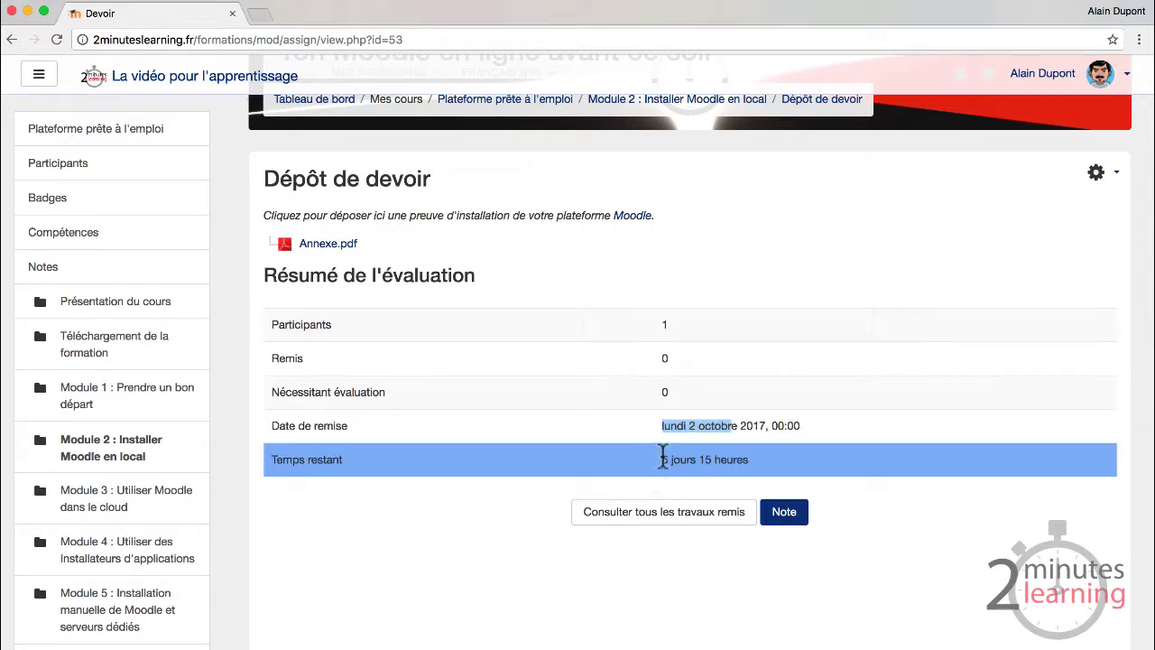
left_click(776, 470)
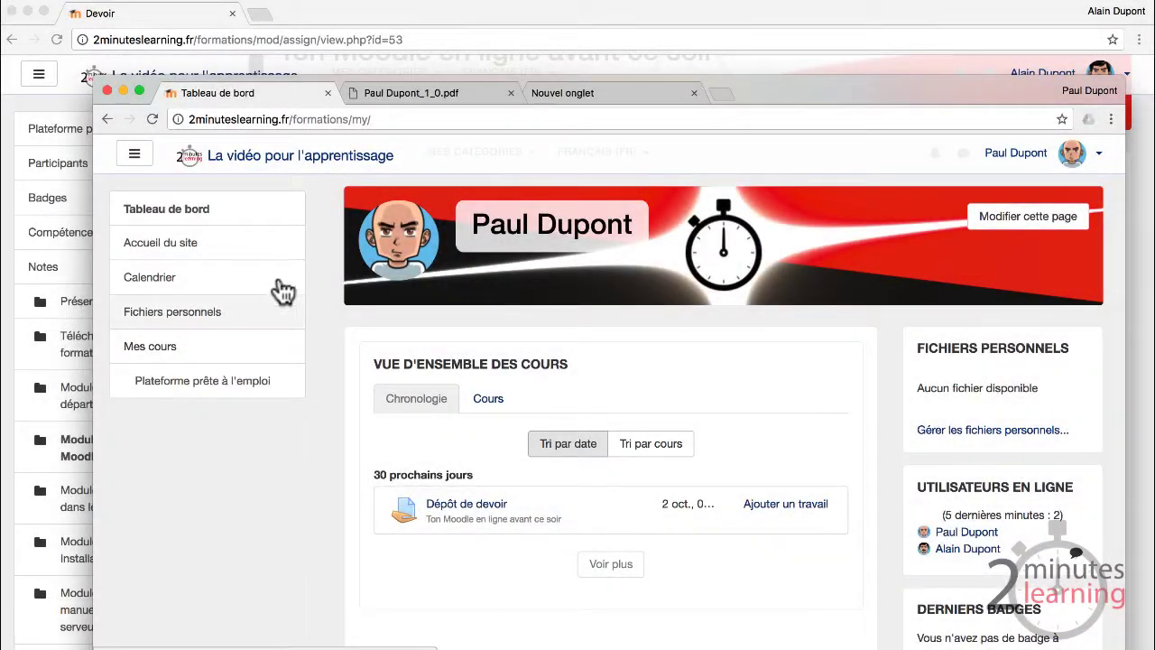
In the student's dashboard overview, view the current, upcoming and past courses, and return to the timeline of upcoming activities
left_click(493, 403)
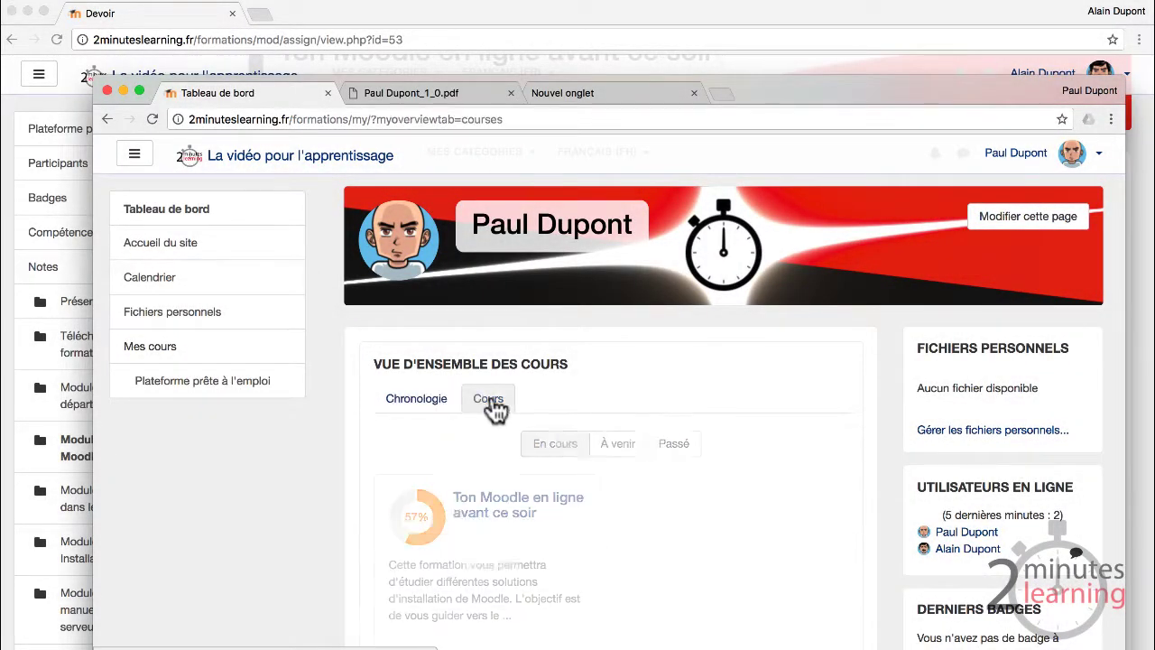
scroll(587, 397, "down", 2)
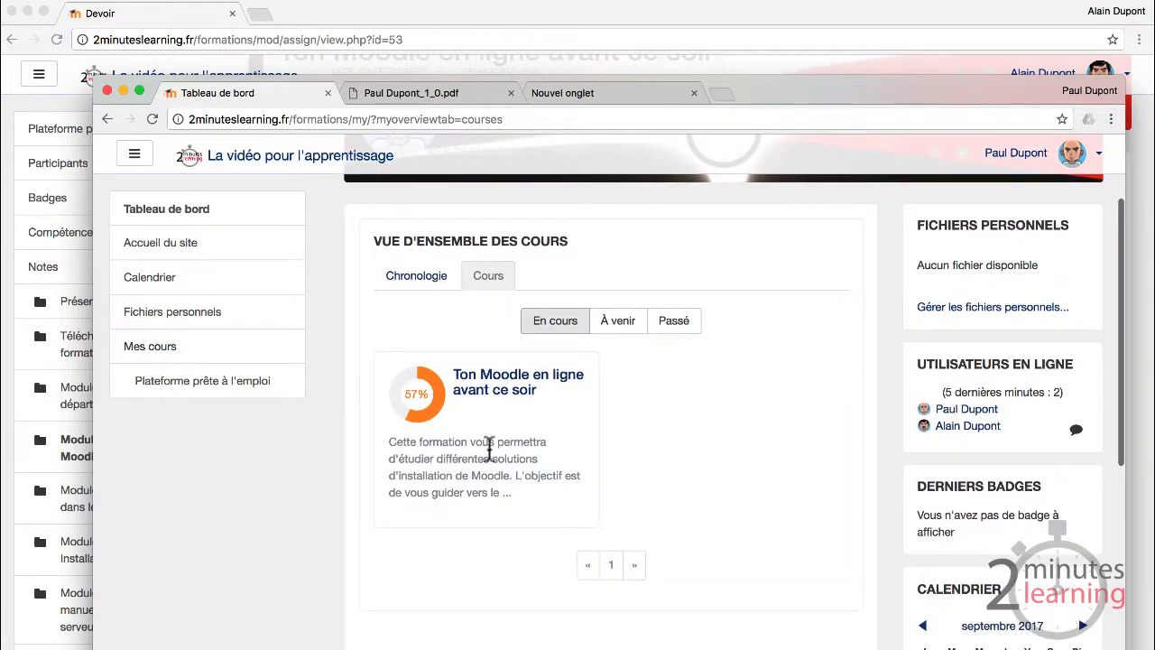
left_click(612, 322)
left_click(675, 328)
left_click(552, 325)
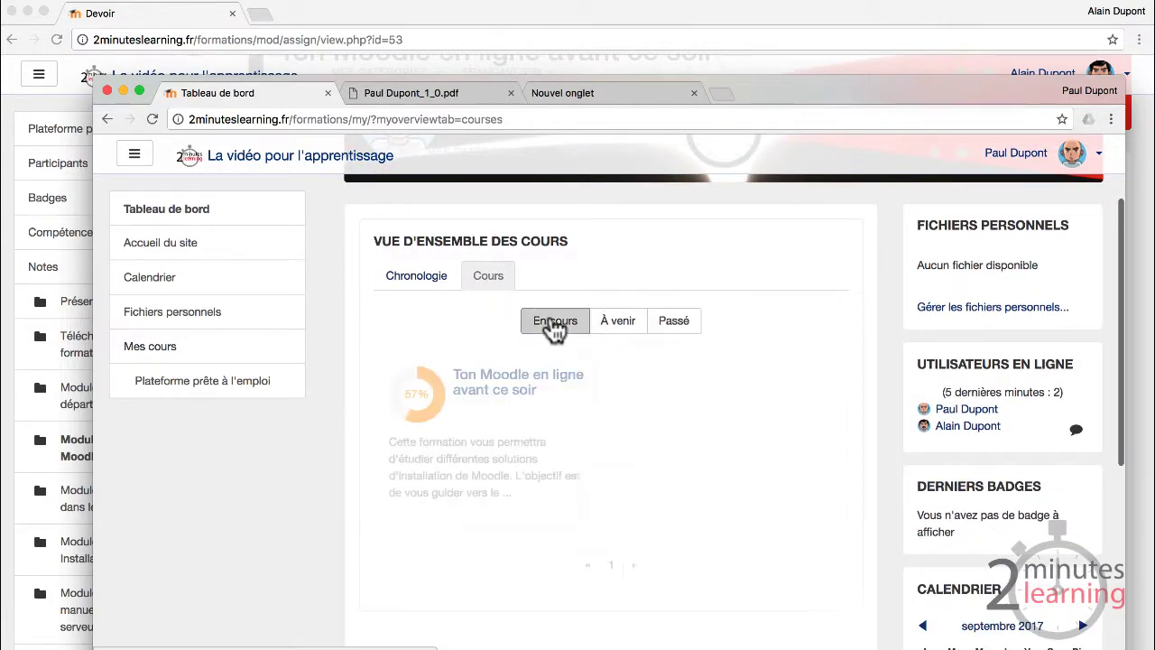
left_click(407, 277)
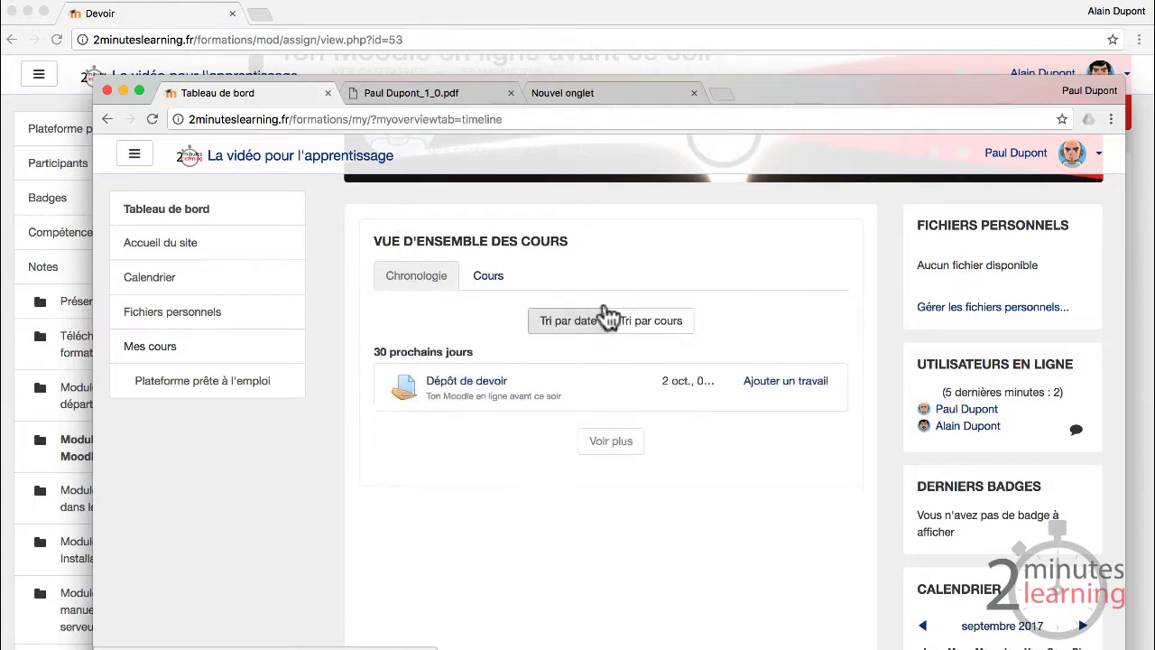
scroll(388, 370, "down", 1)
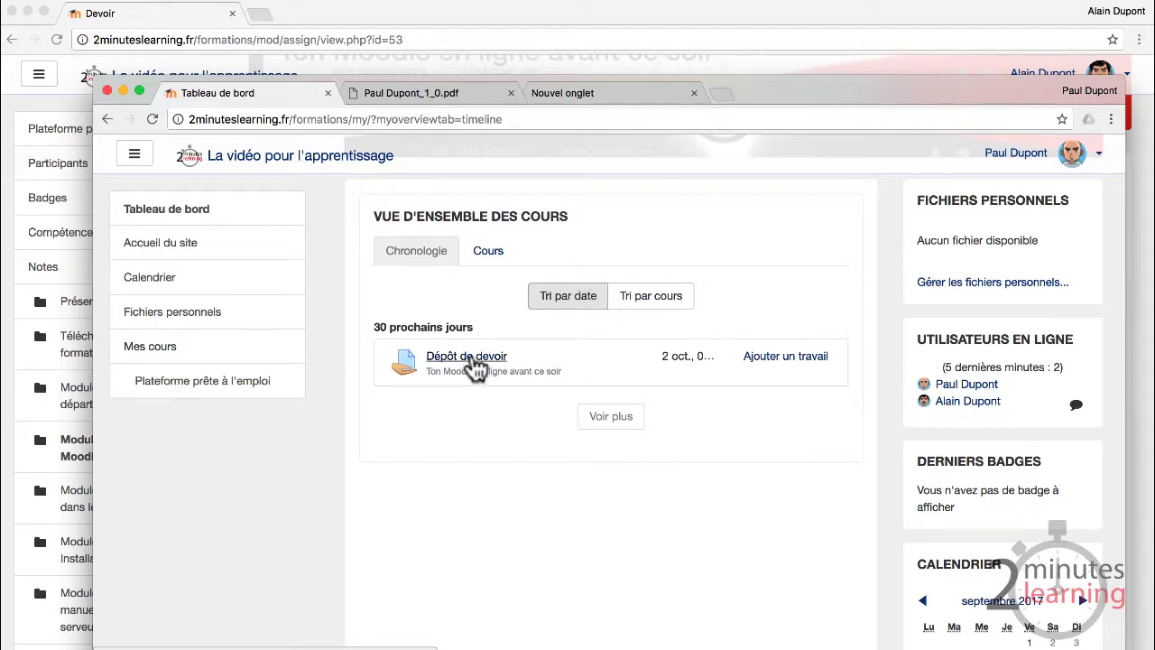
Start a submission for Dépôt de devoir from the student's dashboard timeline and upload TravailEtudiant2.pdf to it
left_click(782, 361)
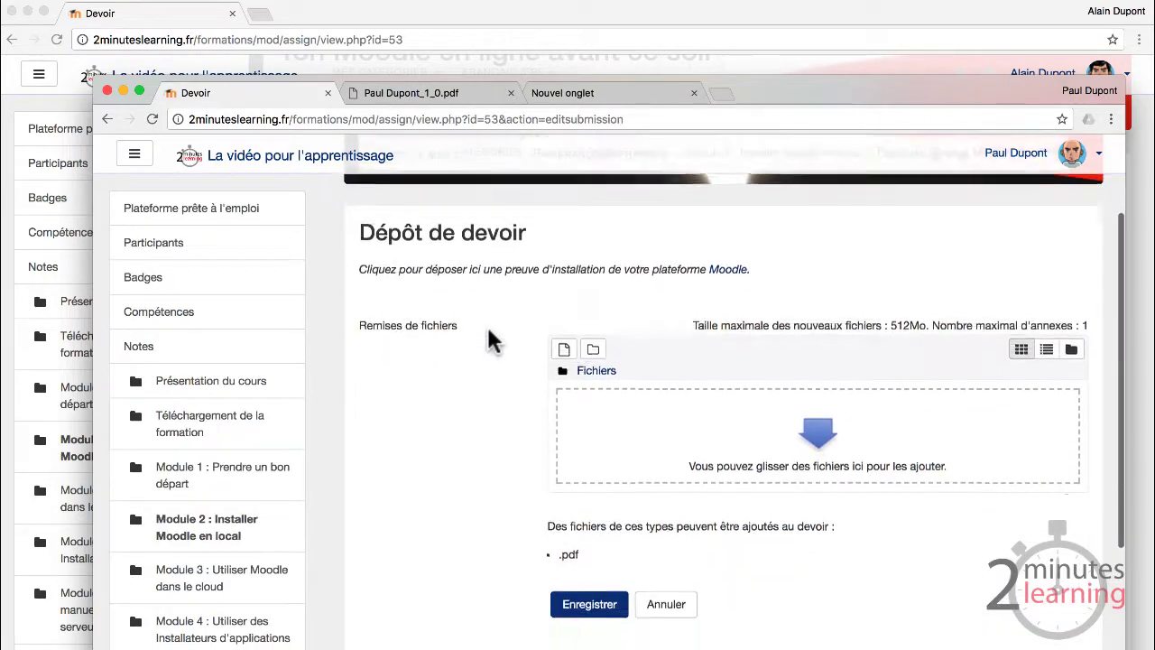
scroll(785, 370, "down", 2)
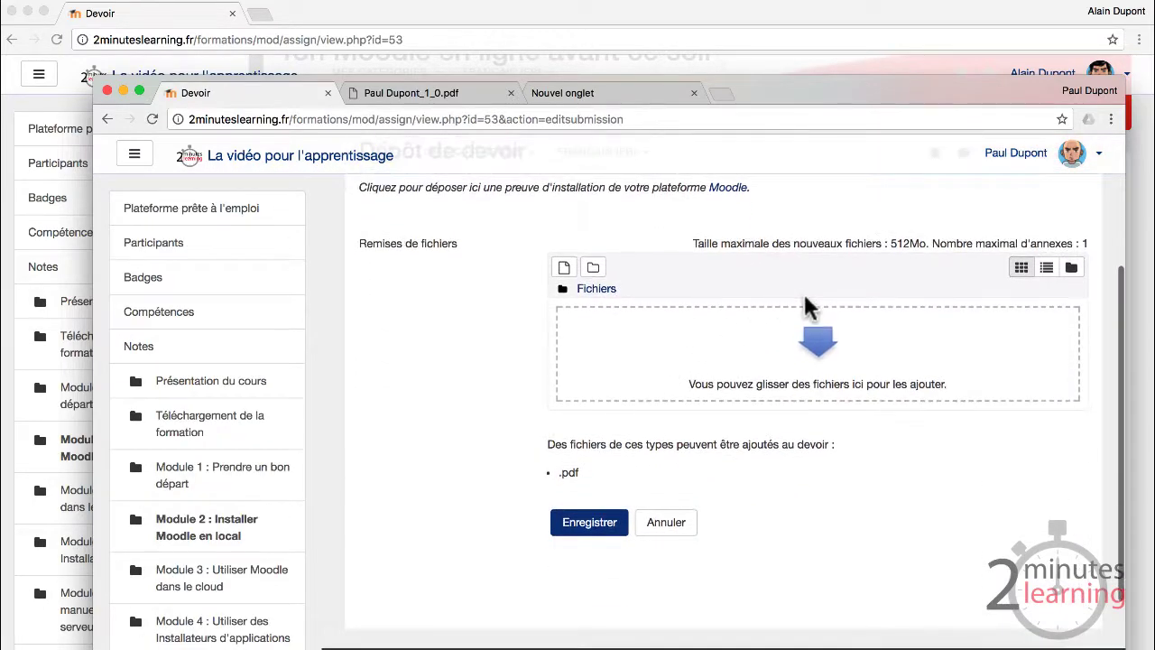
left_click(823, 348)
left_click(442, 305)
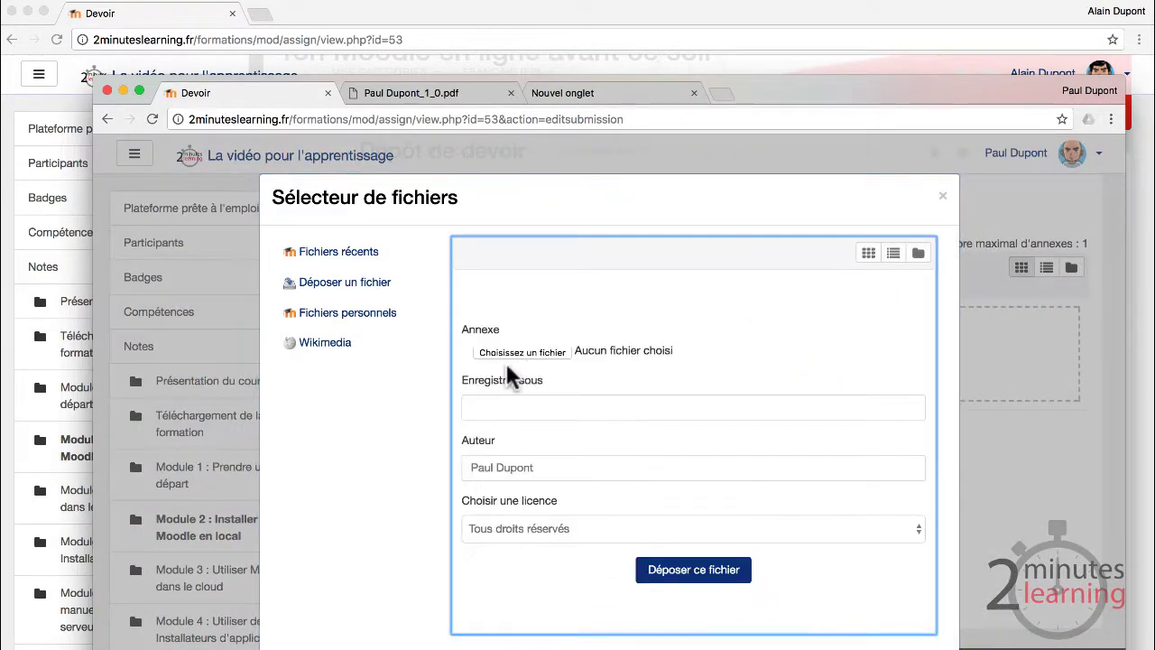
left_click(517, 353)
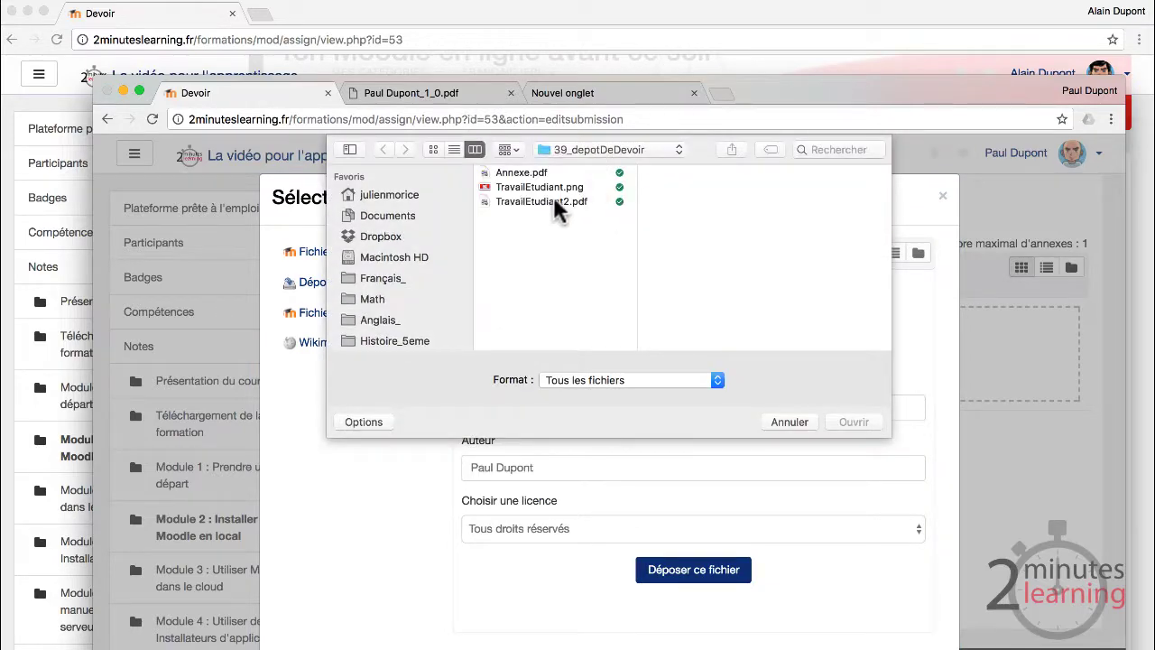
double_click(553, 201)
left_click(691, 571)
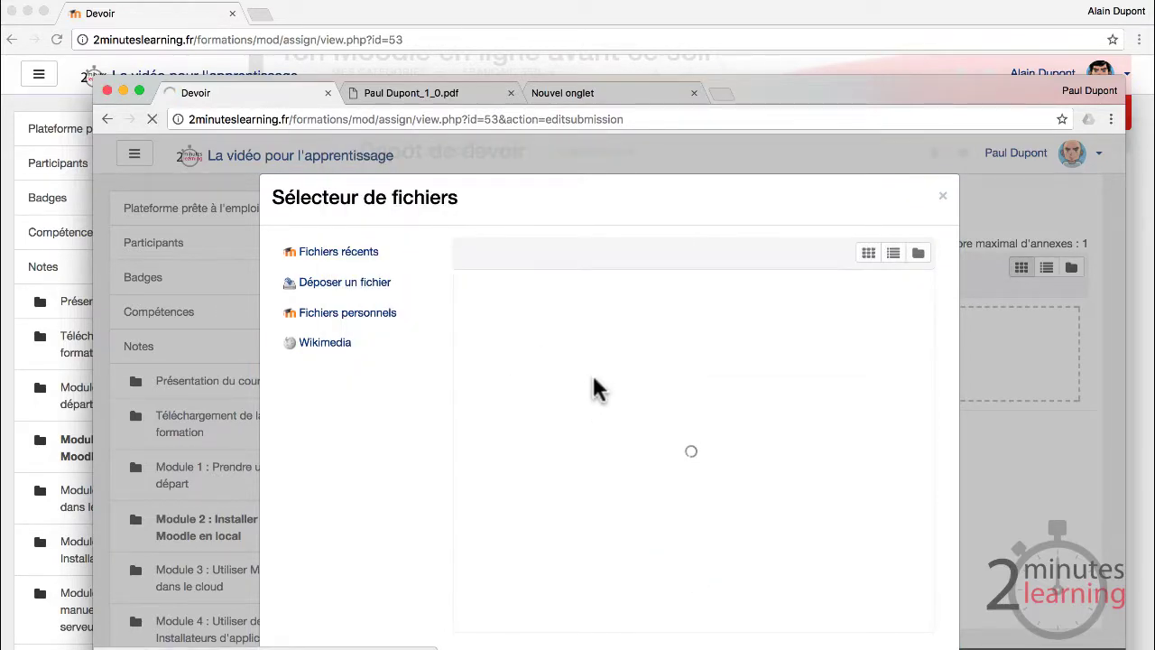
Leave the unsaved submission for Module 2 of the course and start a new submission from its Dépôt de devoir activity
scroll(597, 351, "up", 3)
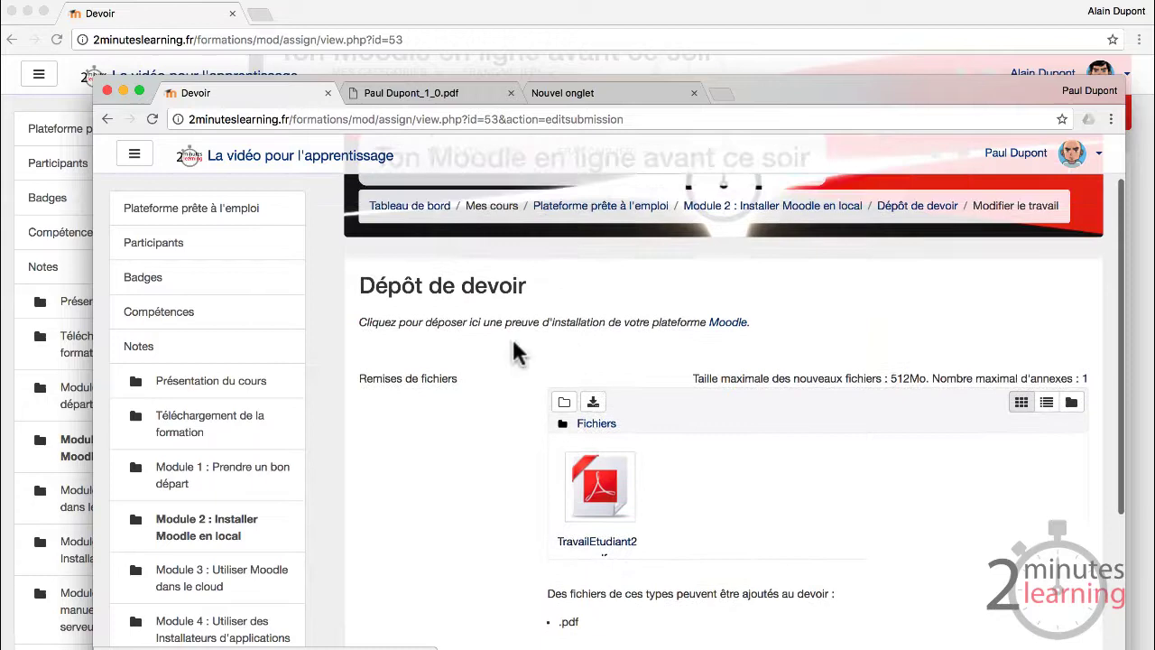
left_click(847, 206)
left_click(696, 237)
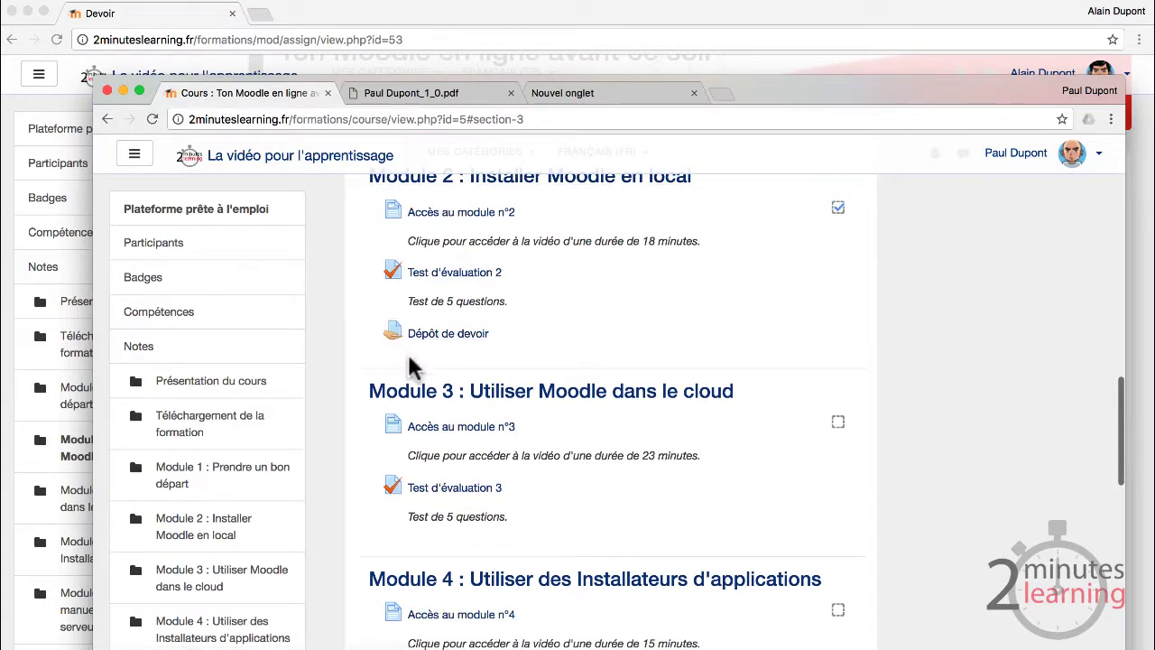
left_click(442, 391)
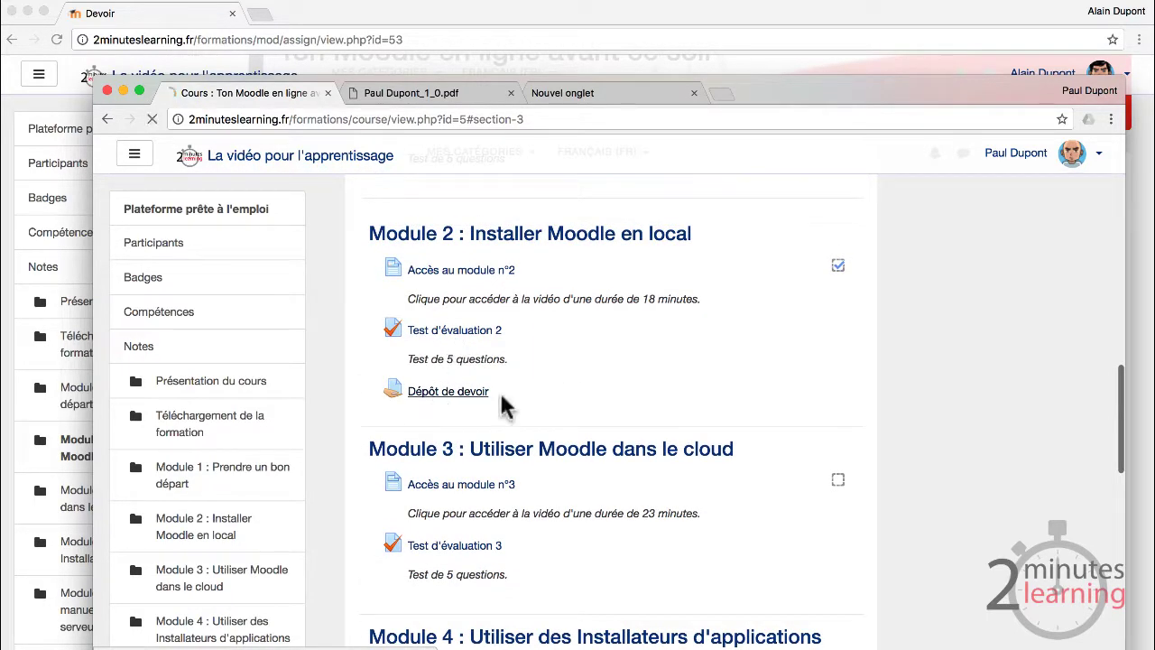
scroll(597, 379, "down", 5)
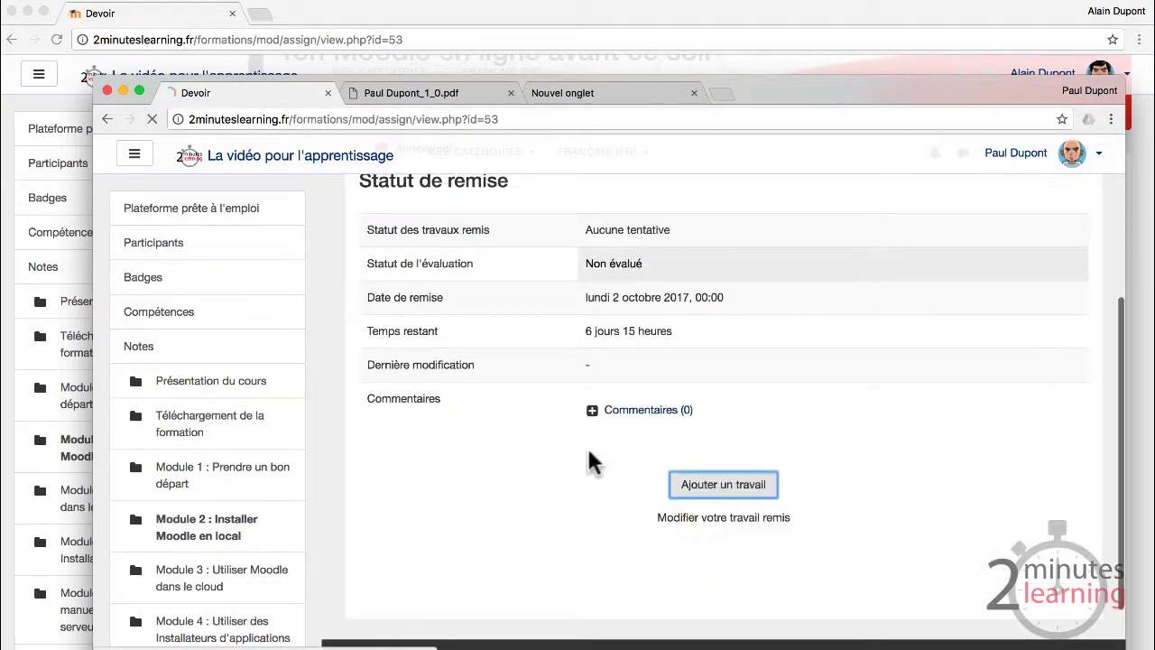
scroll(610, 487, "down", 2)
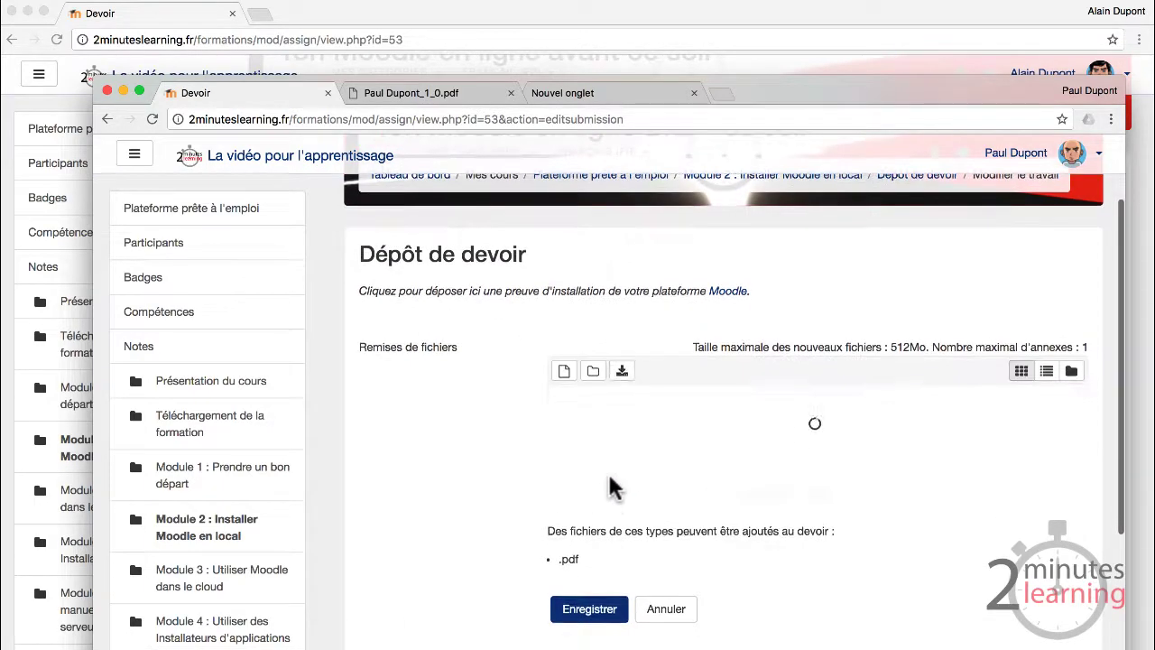
Upload TravailEtudiant2.pdf as the student's submitted file and save the submission
left_click(812, 457)
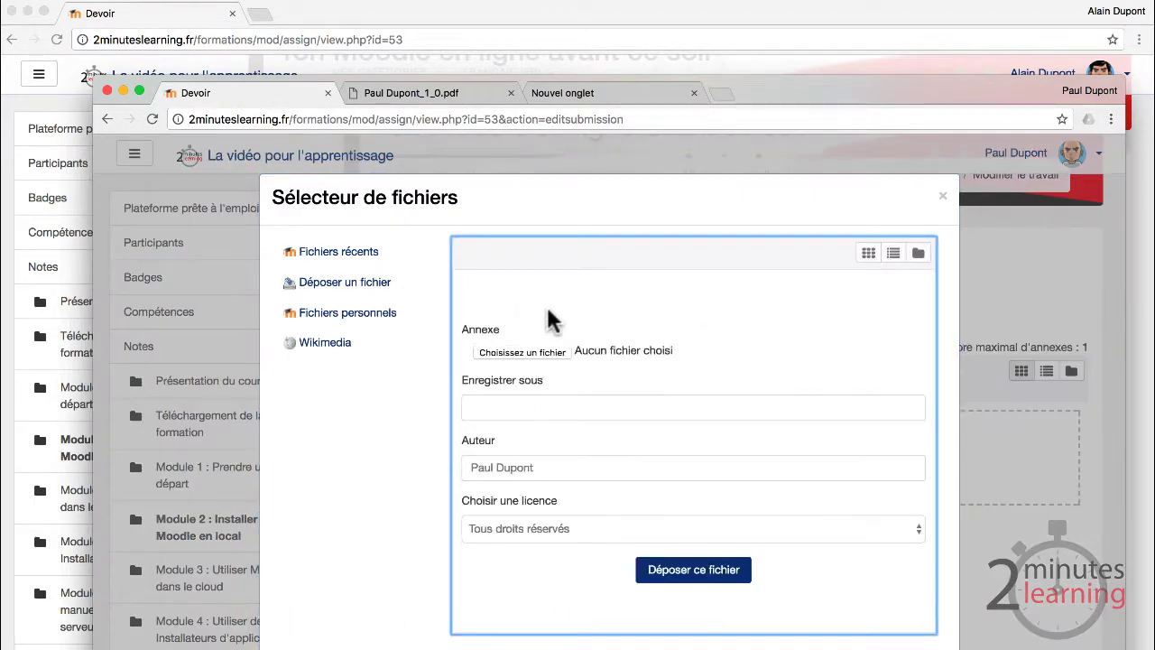
left_click(545, 351)
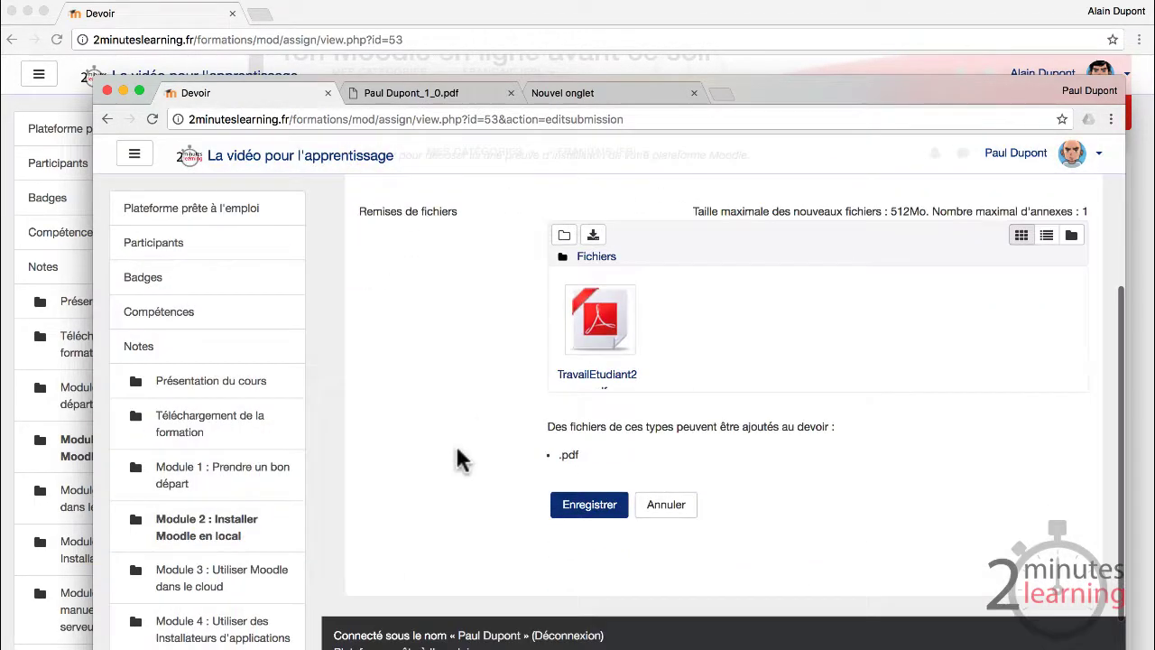
scroll(458, 456, "down", 2)
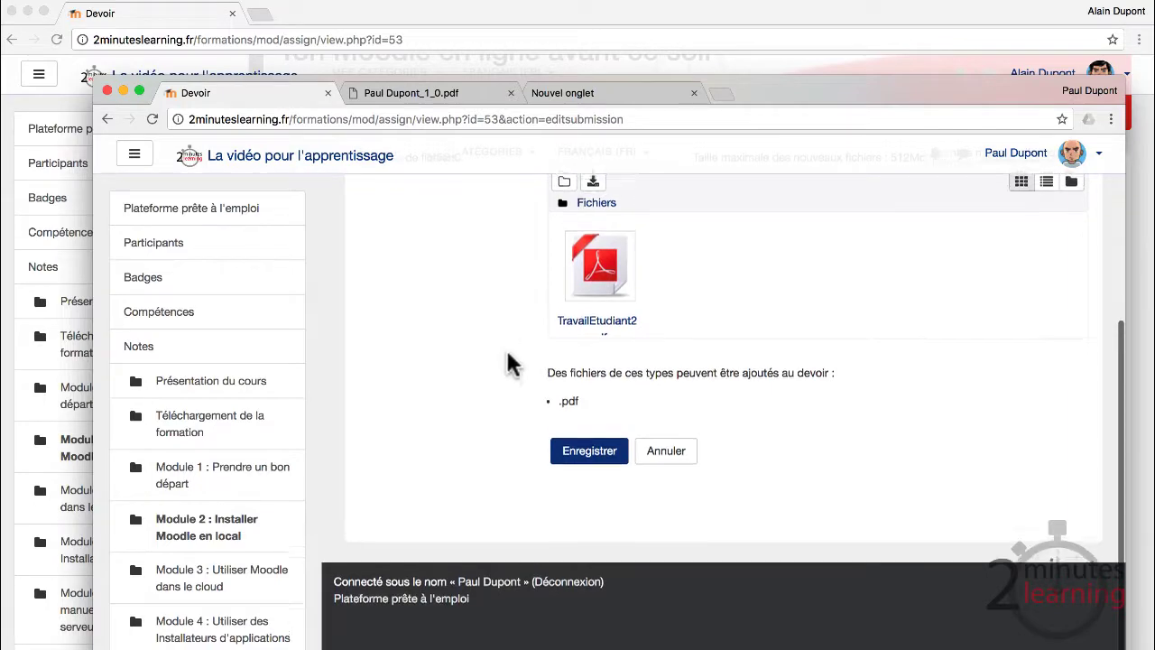
scroll(510, 364, "up", 1)
left_click(590, 501)
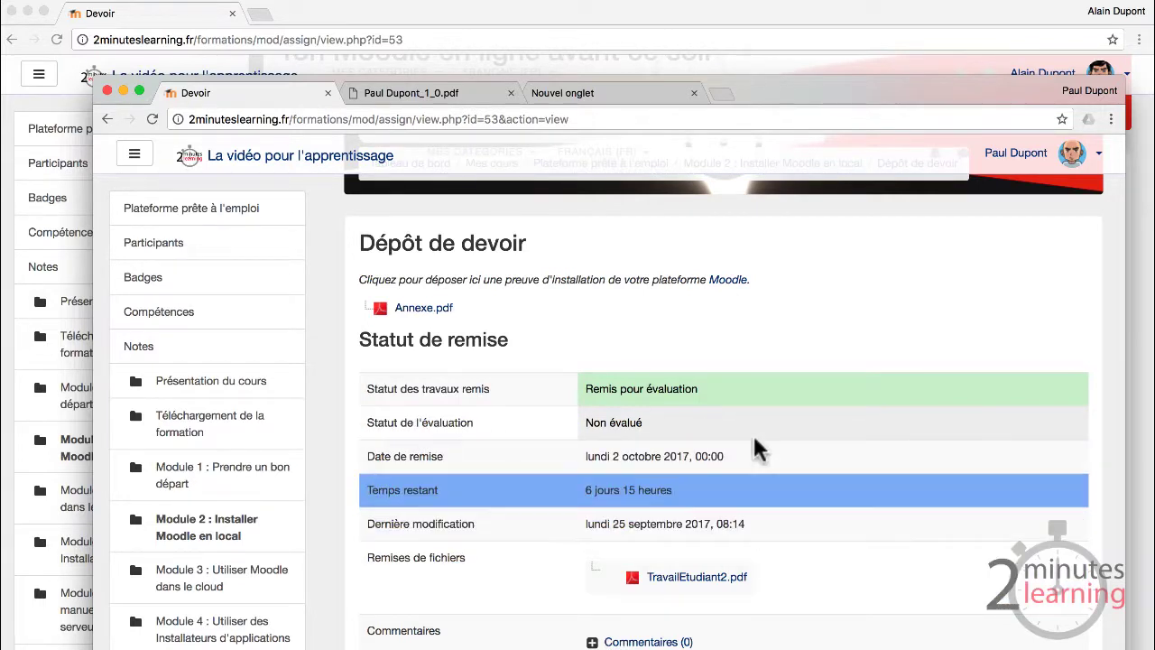
Review the student's submission status, including the remaining time, last modification and submitted file
scroll(753, 428, "down", 2)
scroll(753, 430, "up", 1)
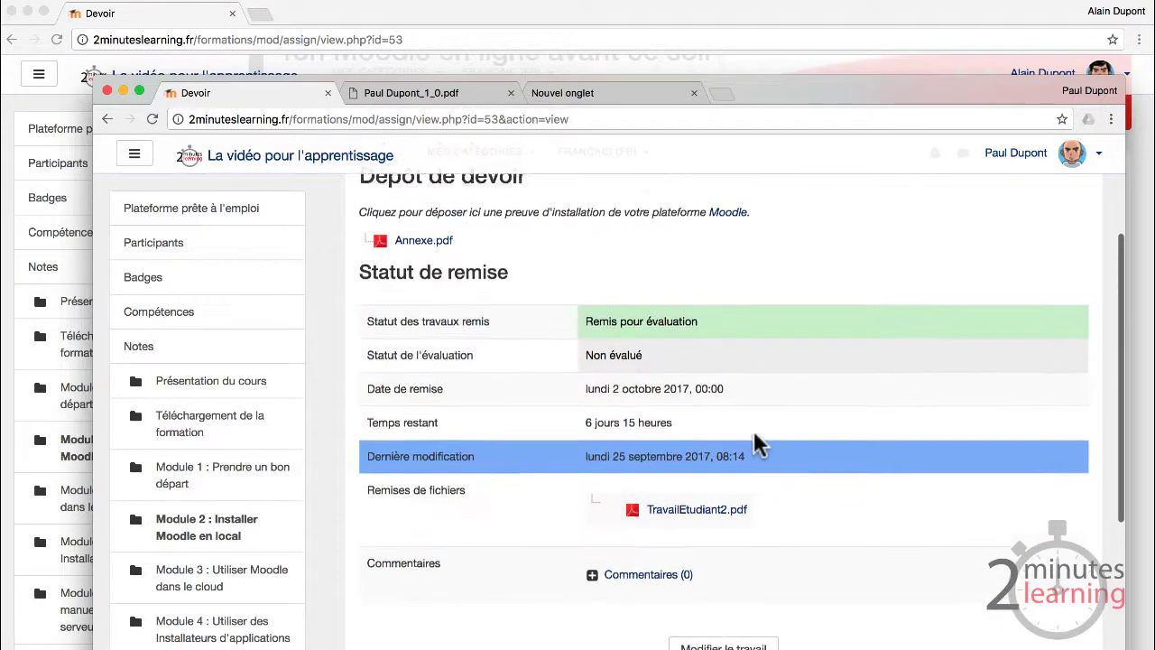
scroll(754, 430, "down", 2)
scroll(754, 429, "up", 2)
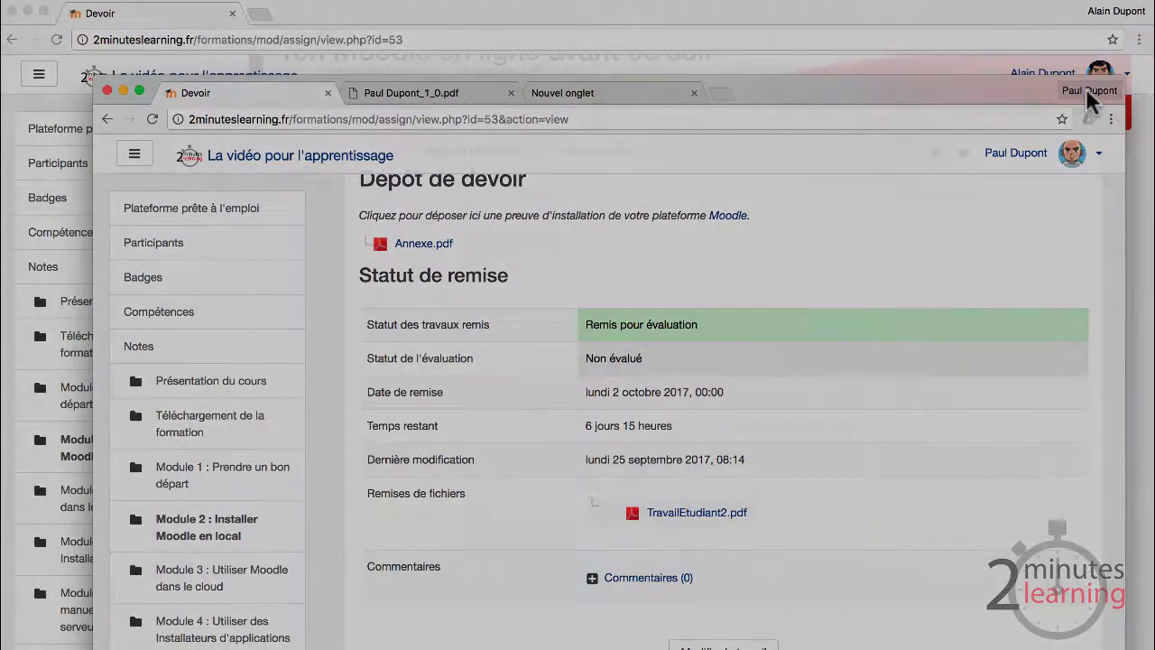
Switch back to the teacher's browser window, refresh the assignment summary and open the list of all submitted work
left_click(1088, 90)
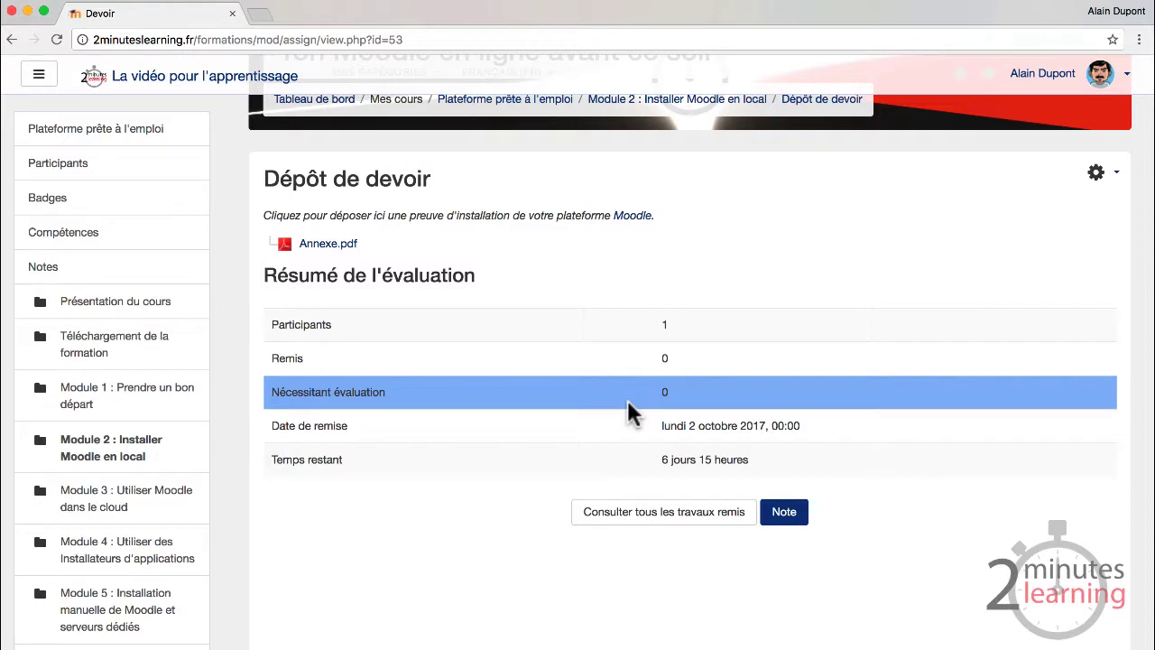
key("super+r")
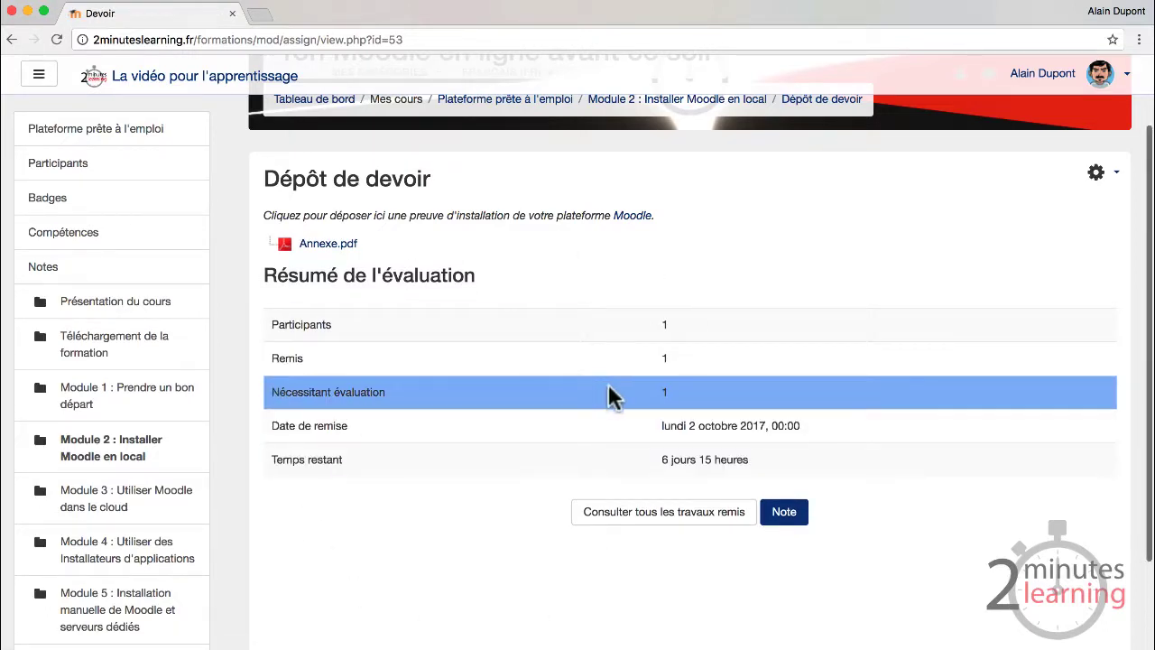
left_click(672, 511)
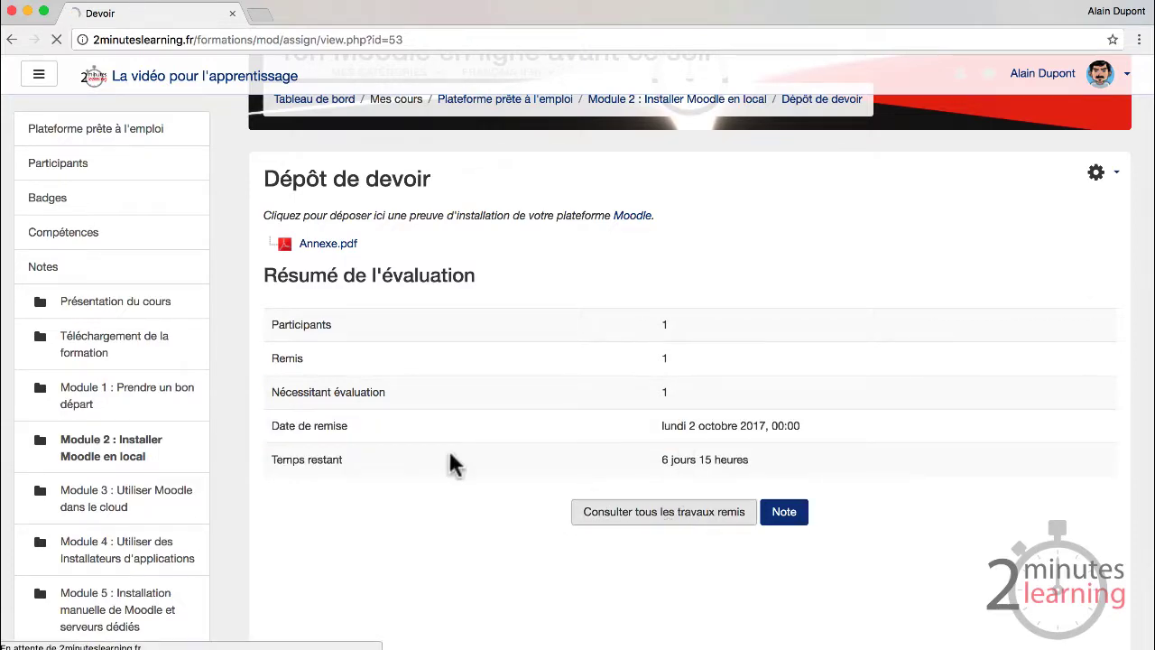
scroll(359, 408, "down", 2)
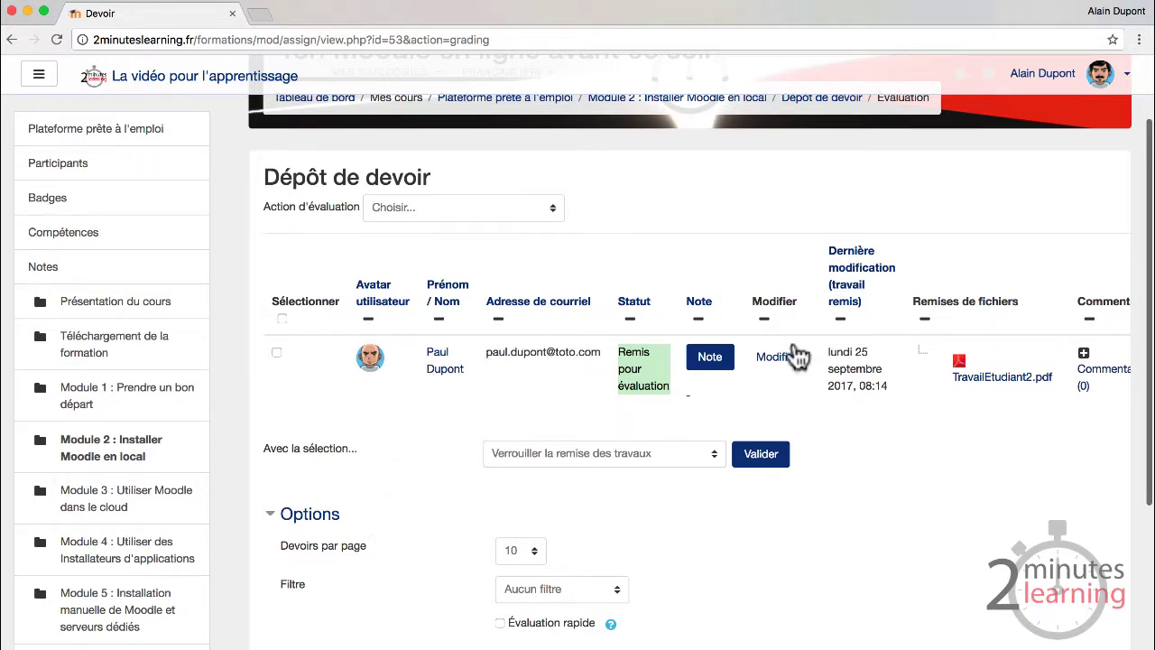
Open the student's submitted work for grading from the submissions list and set the grade to 14 out of 20
scroll(530, 352, "right", 4)
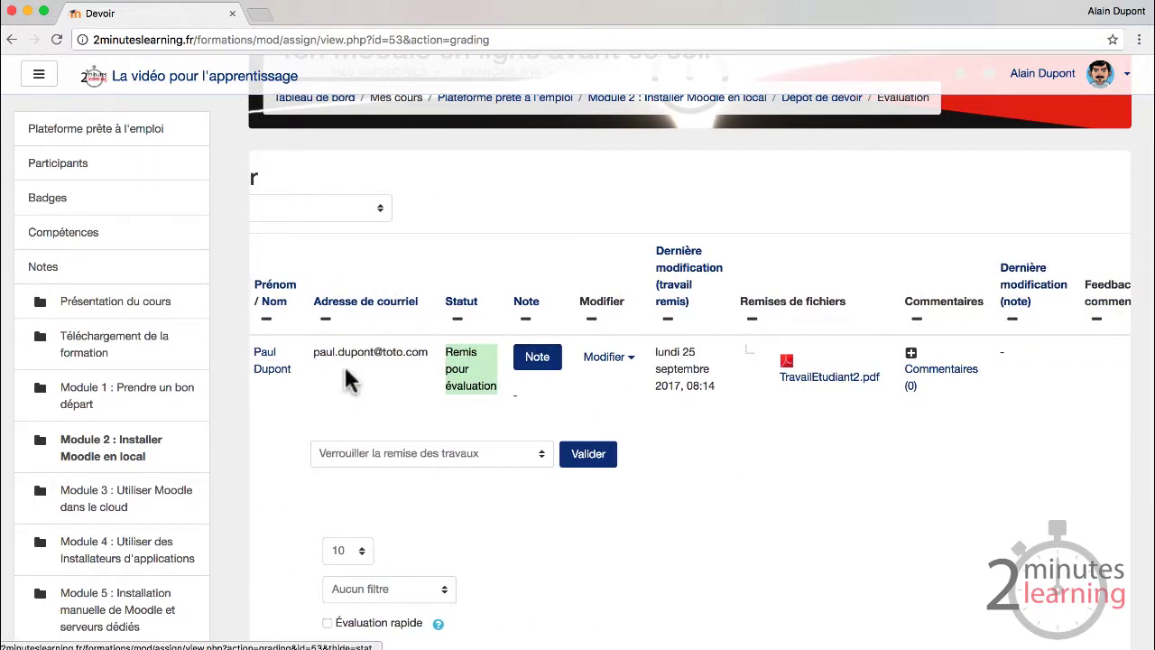
left_click(559, 364)
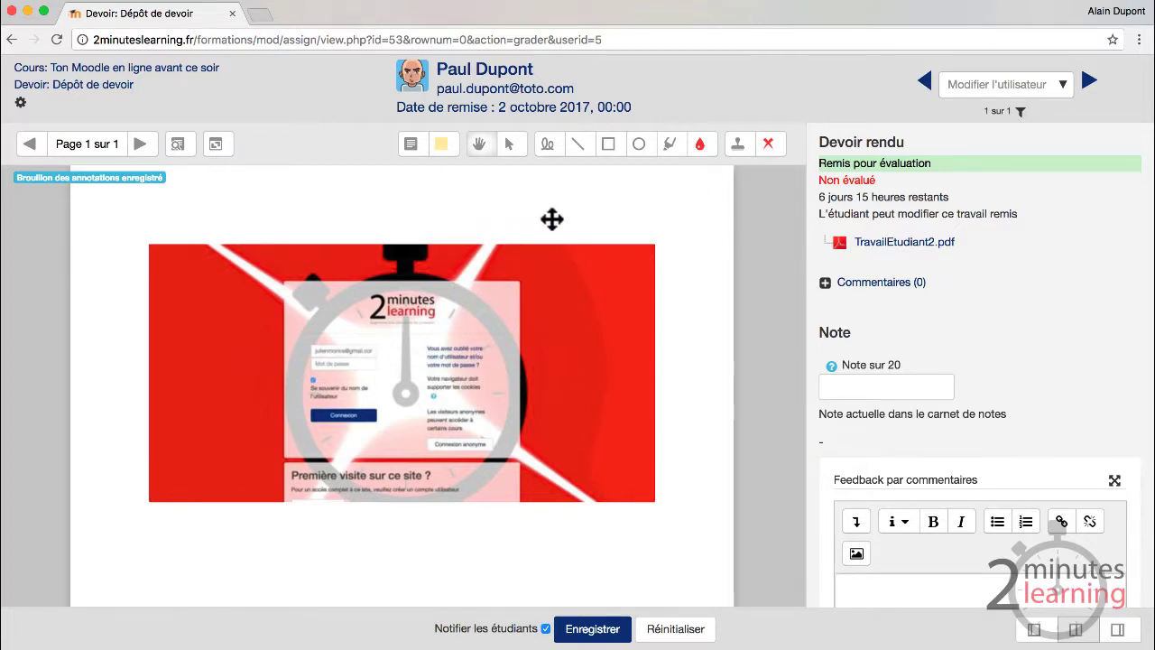
scroll(632, 216, "down", 1)
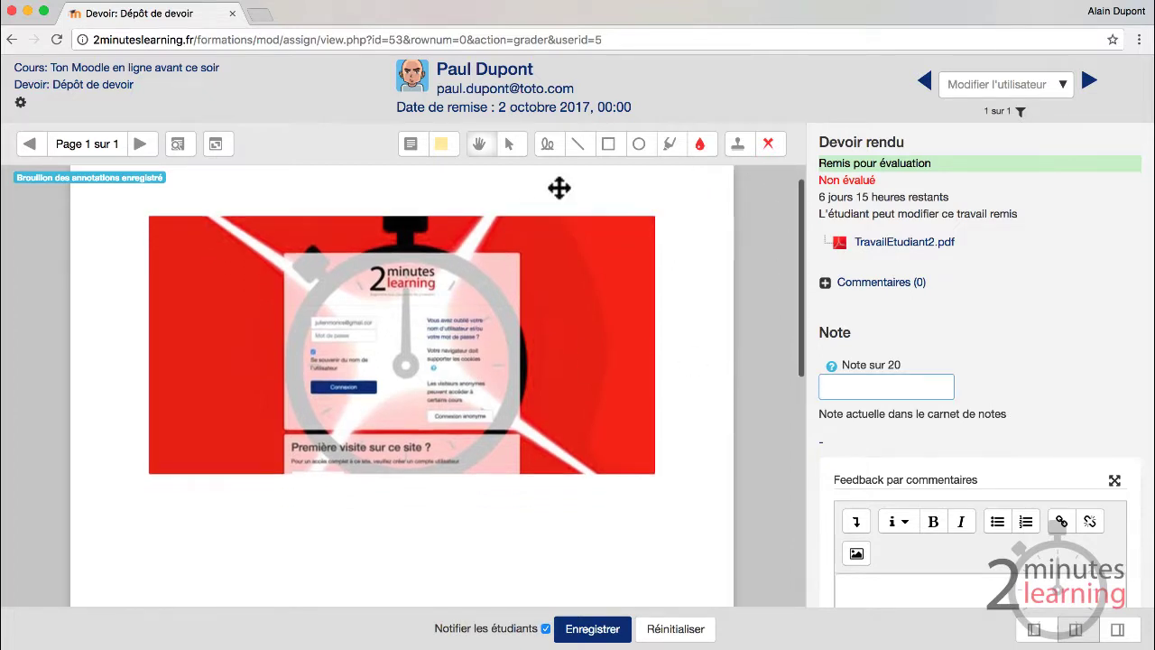
left_click(876, 387)
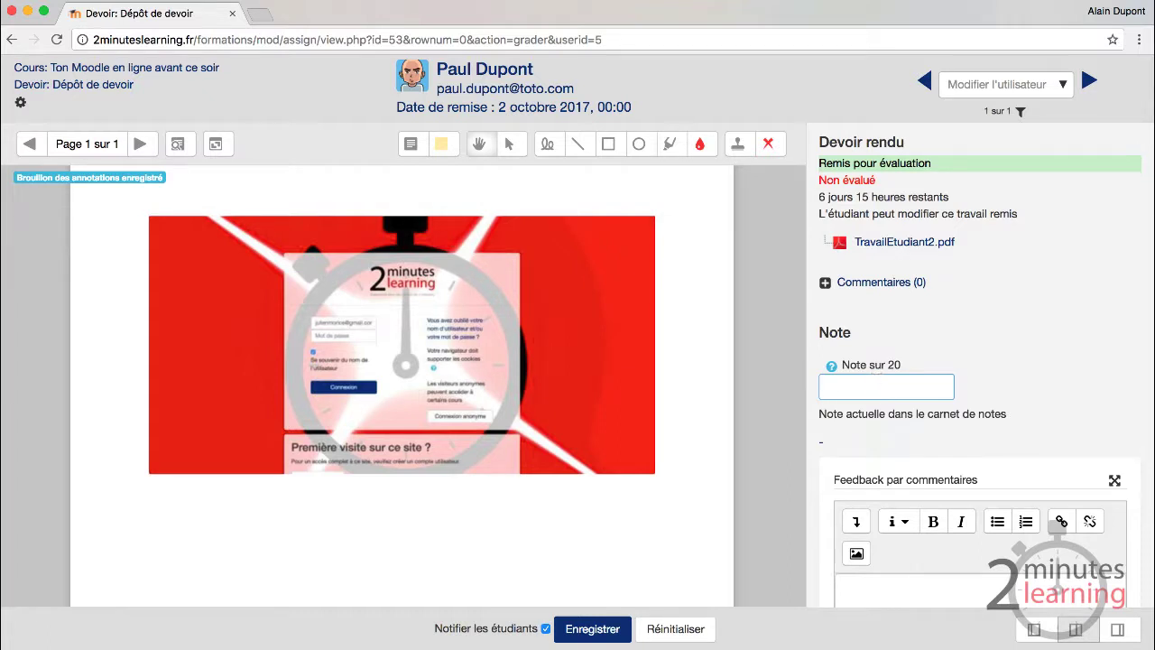
scroll(896, 495, "down", 5)
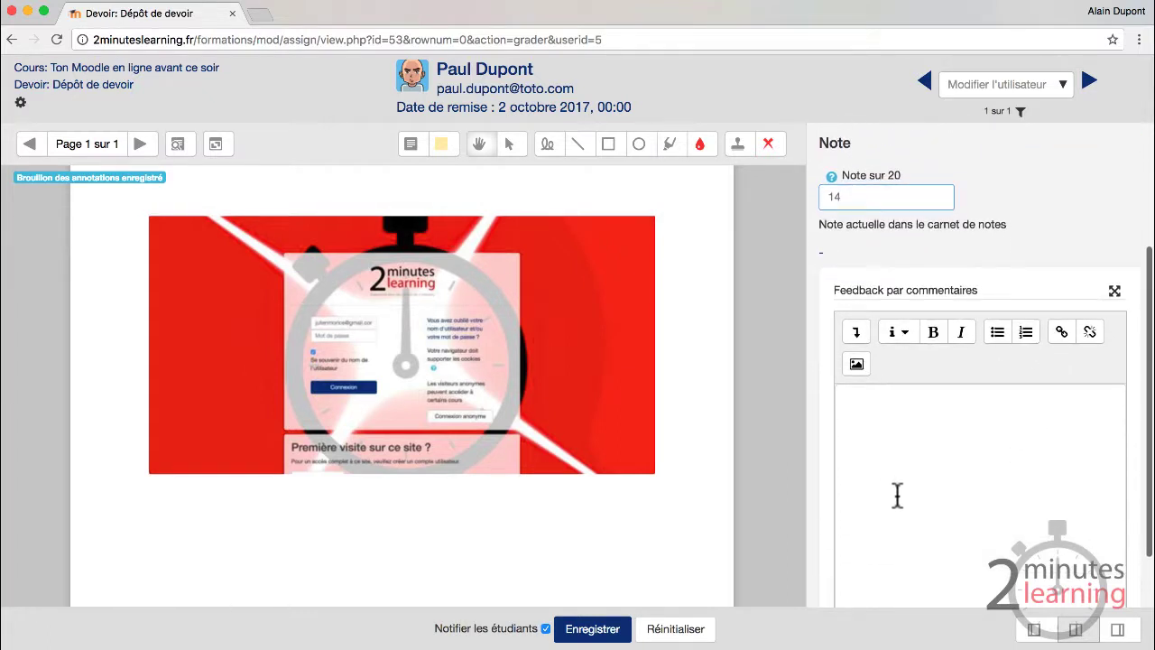
Enter "Bon travail." as the feedback comment and save the evaluation of the submission
left_click(897, 495)
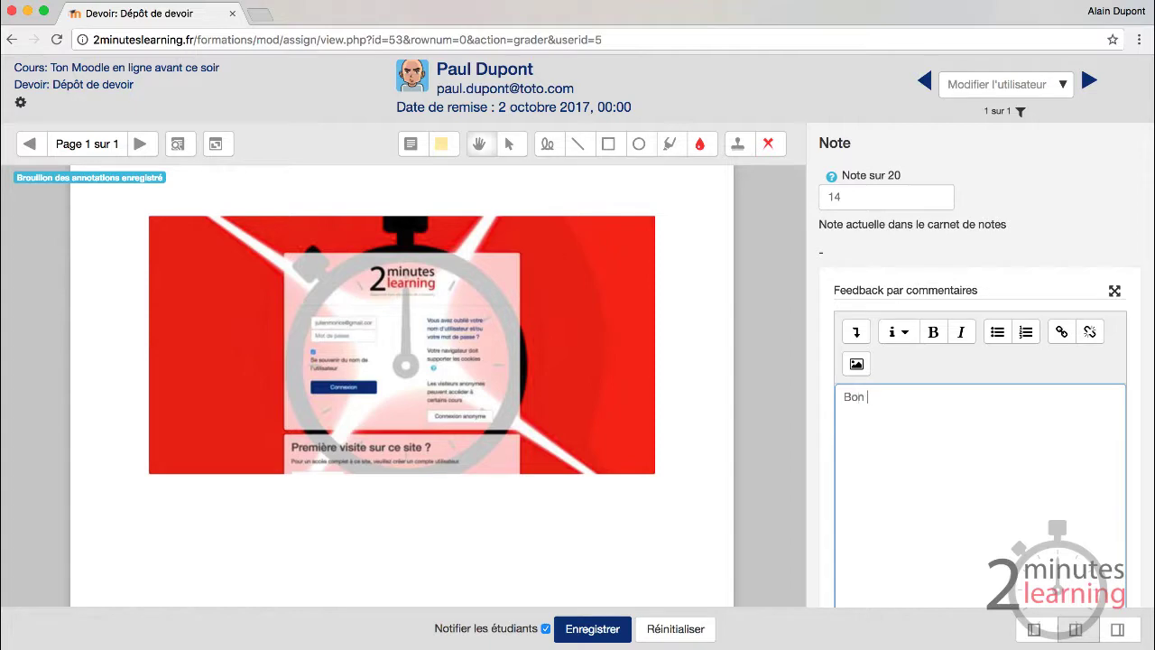
type(".")
left_click(596, 630)
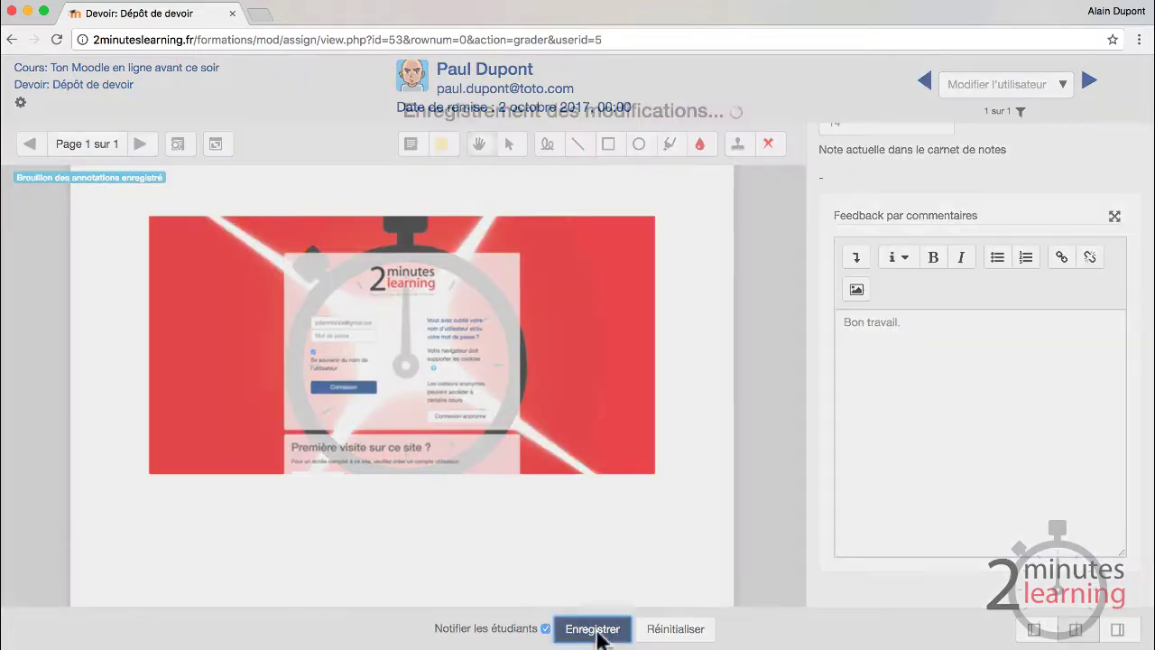
key("Return")
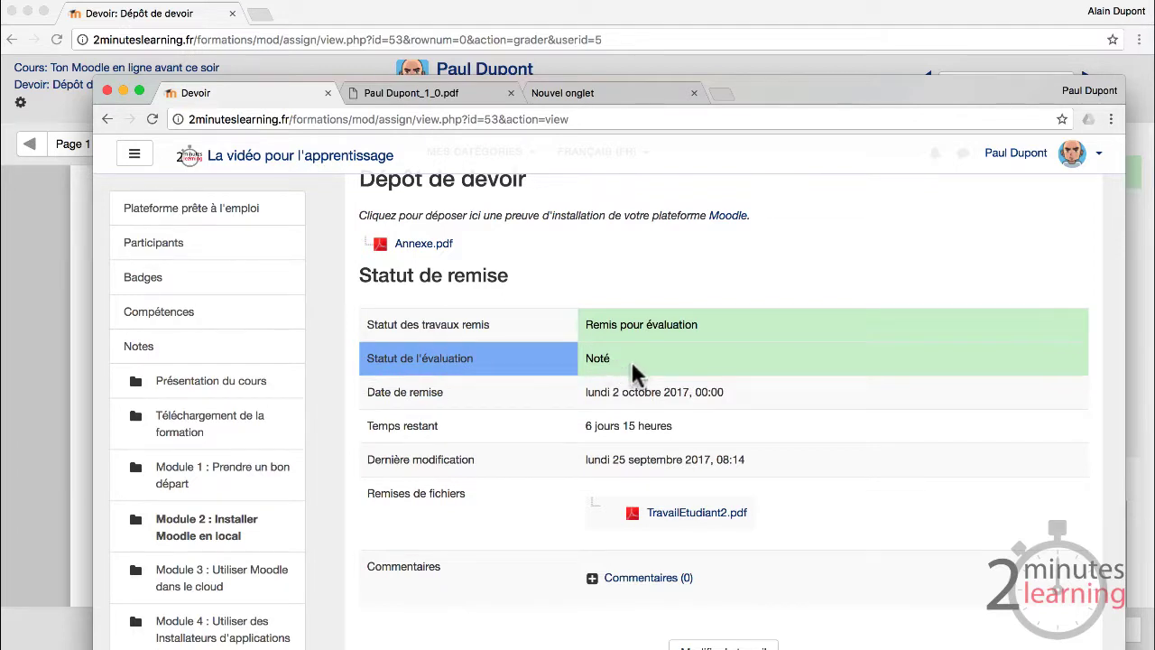
Review the evaluation status, grade and feedback comment on the student's Dépôt de devoir page
scroll(749, 372, "down", 2)
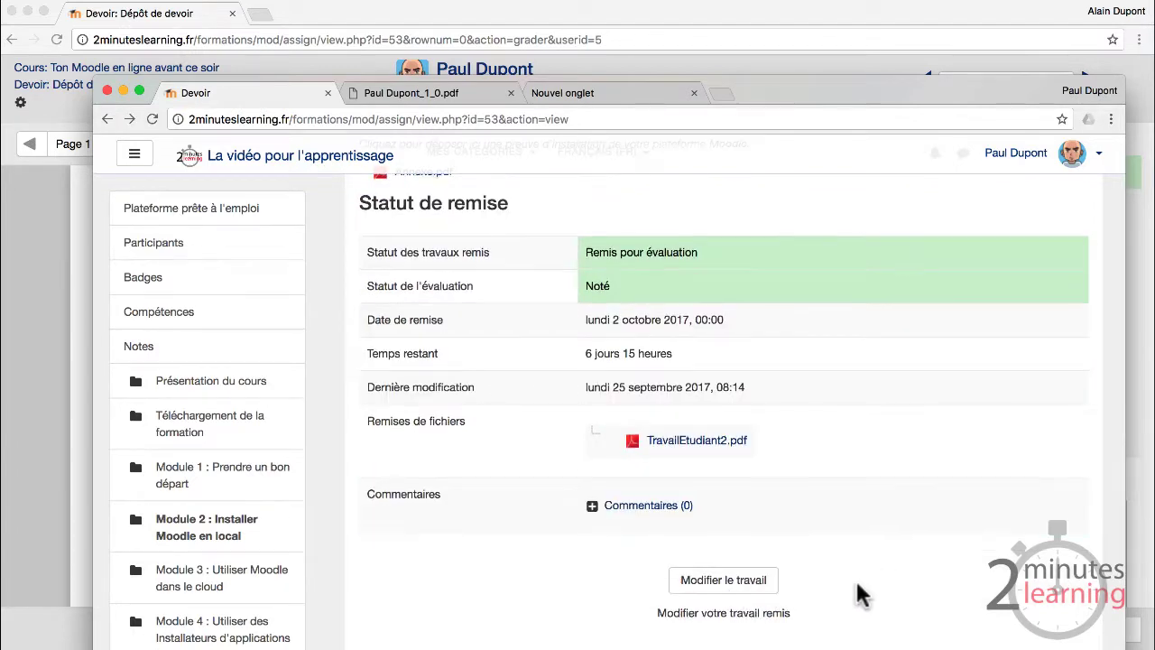
scroll(857, 592, "down", 5)
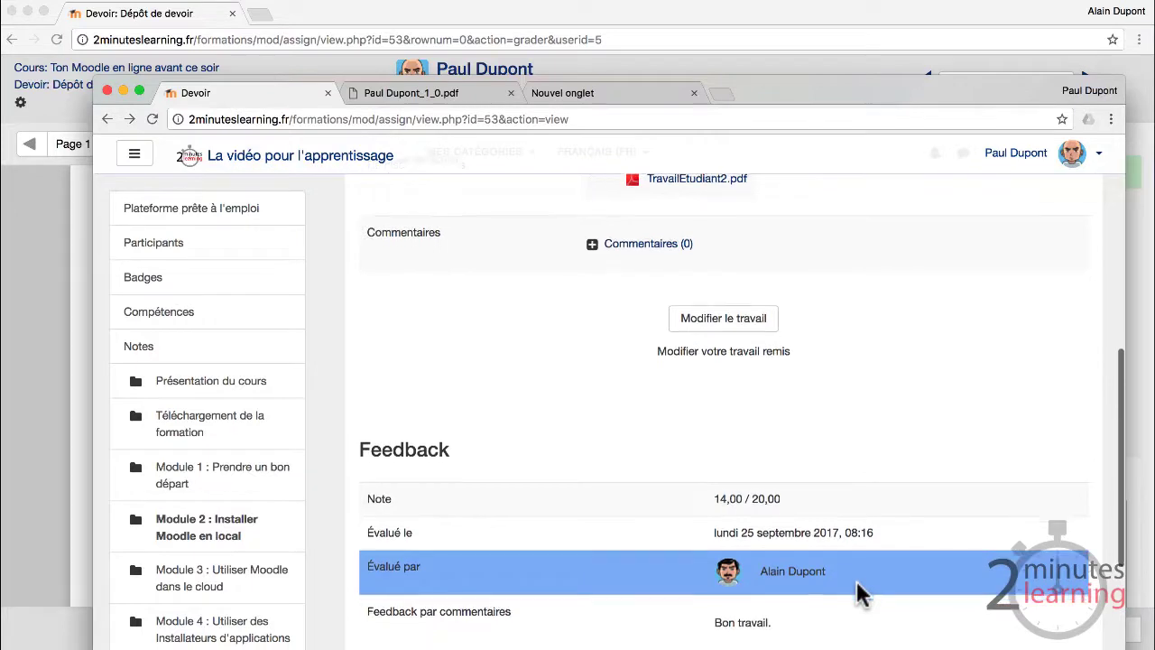
scroll(622, 309, "up", 3)
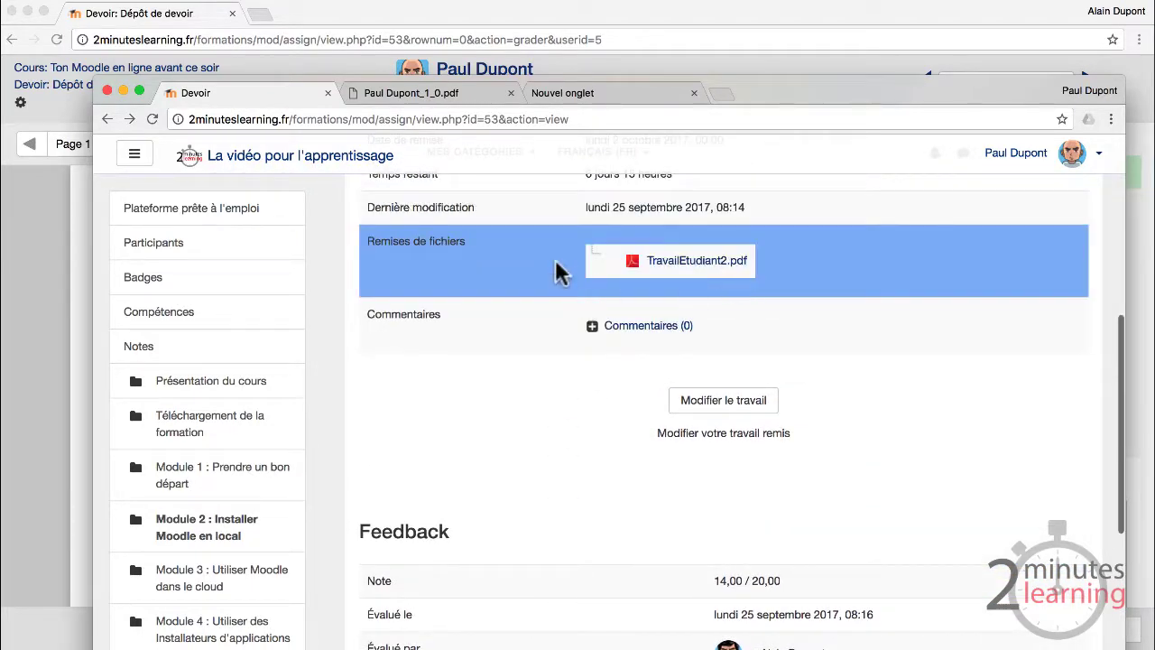
scroll(568, 472, "down", 5)
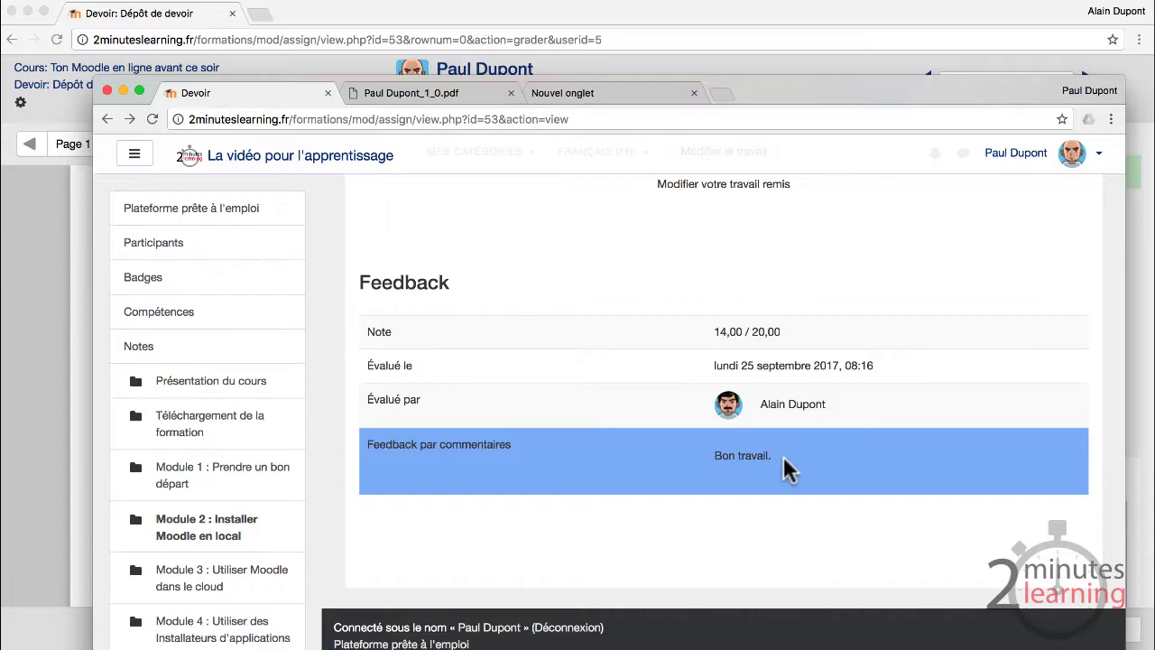
scroll(769, 492, "up", 6)
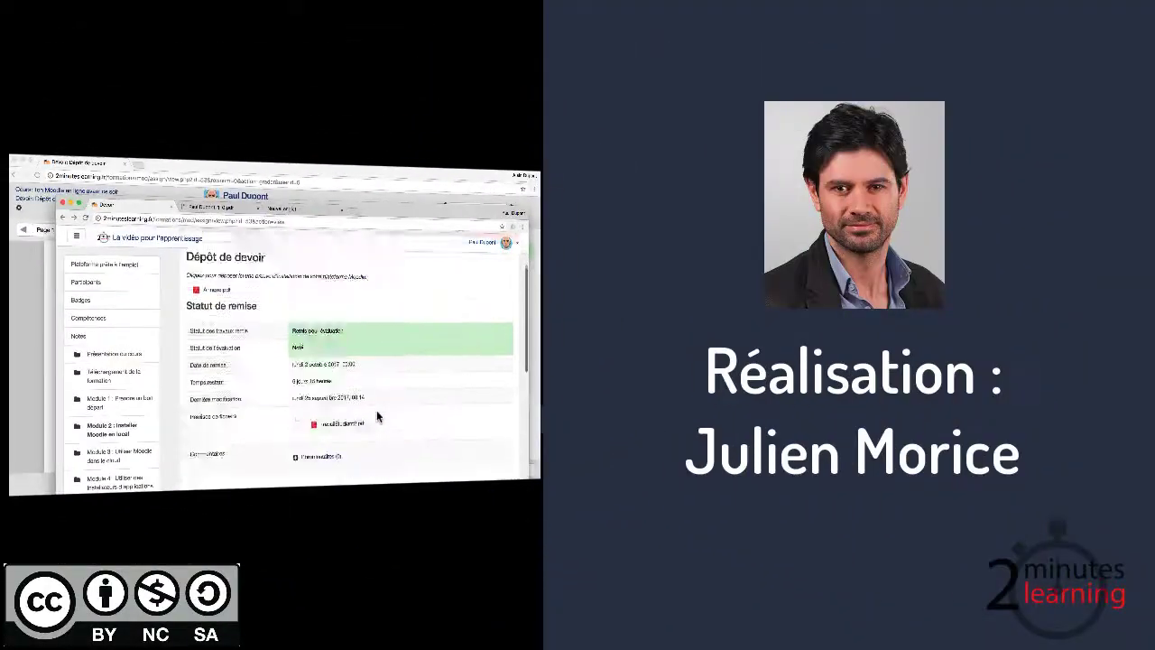
scroll(376, 410, "up", 1)
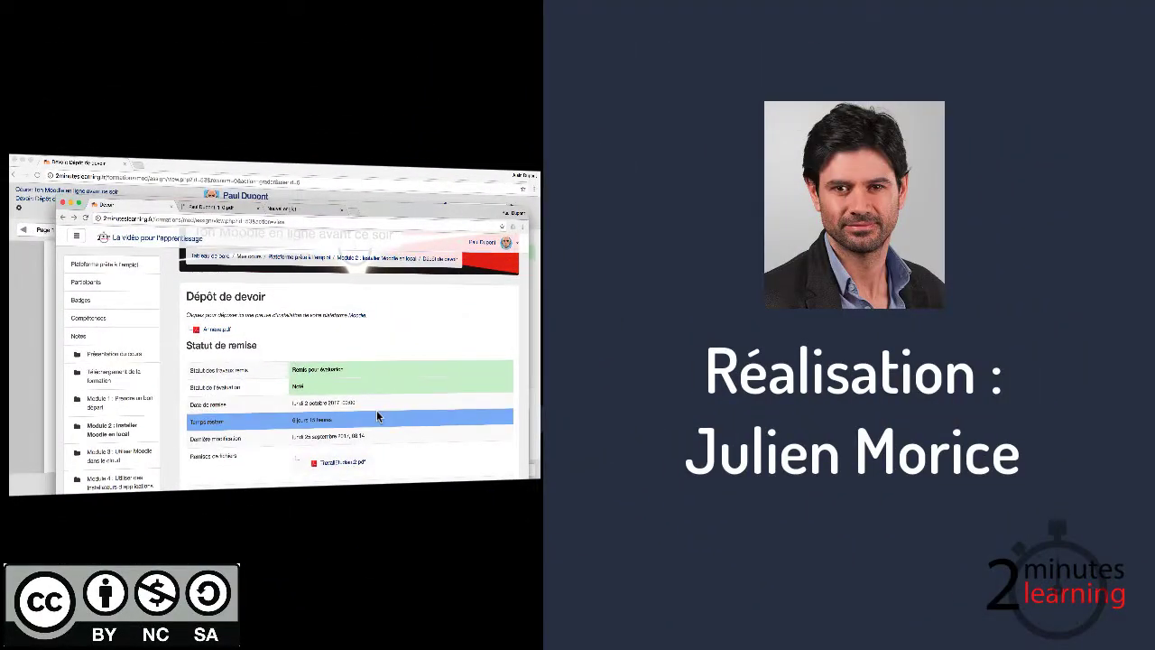
scroll(377, 410, "up", 1)
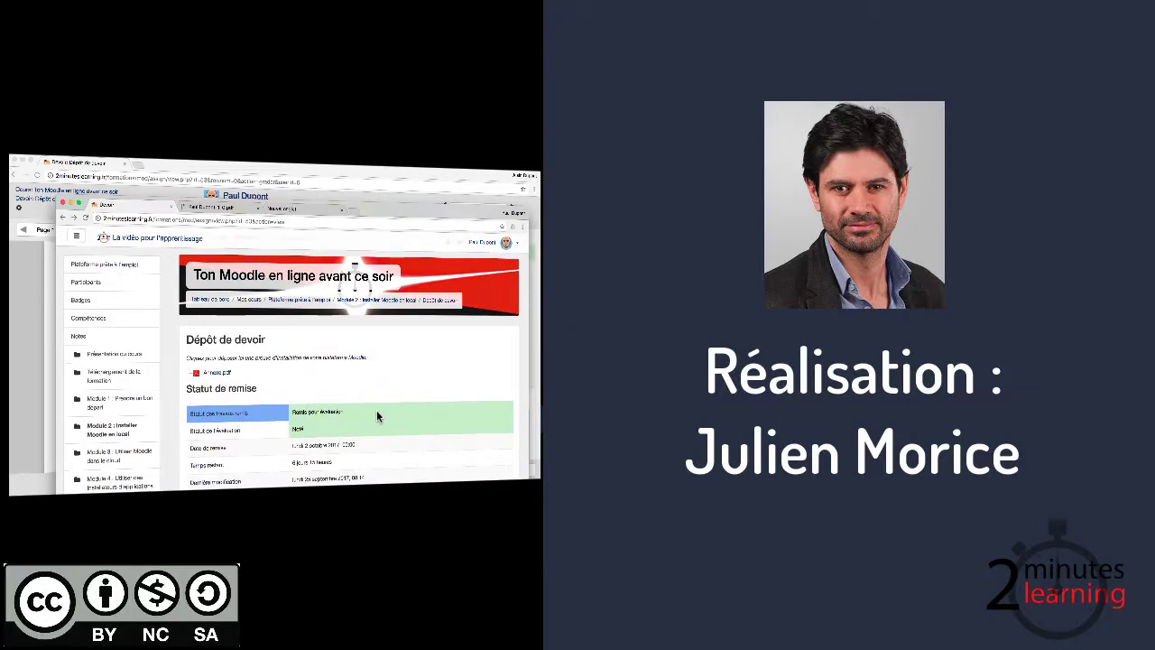